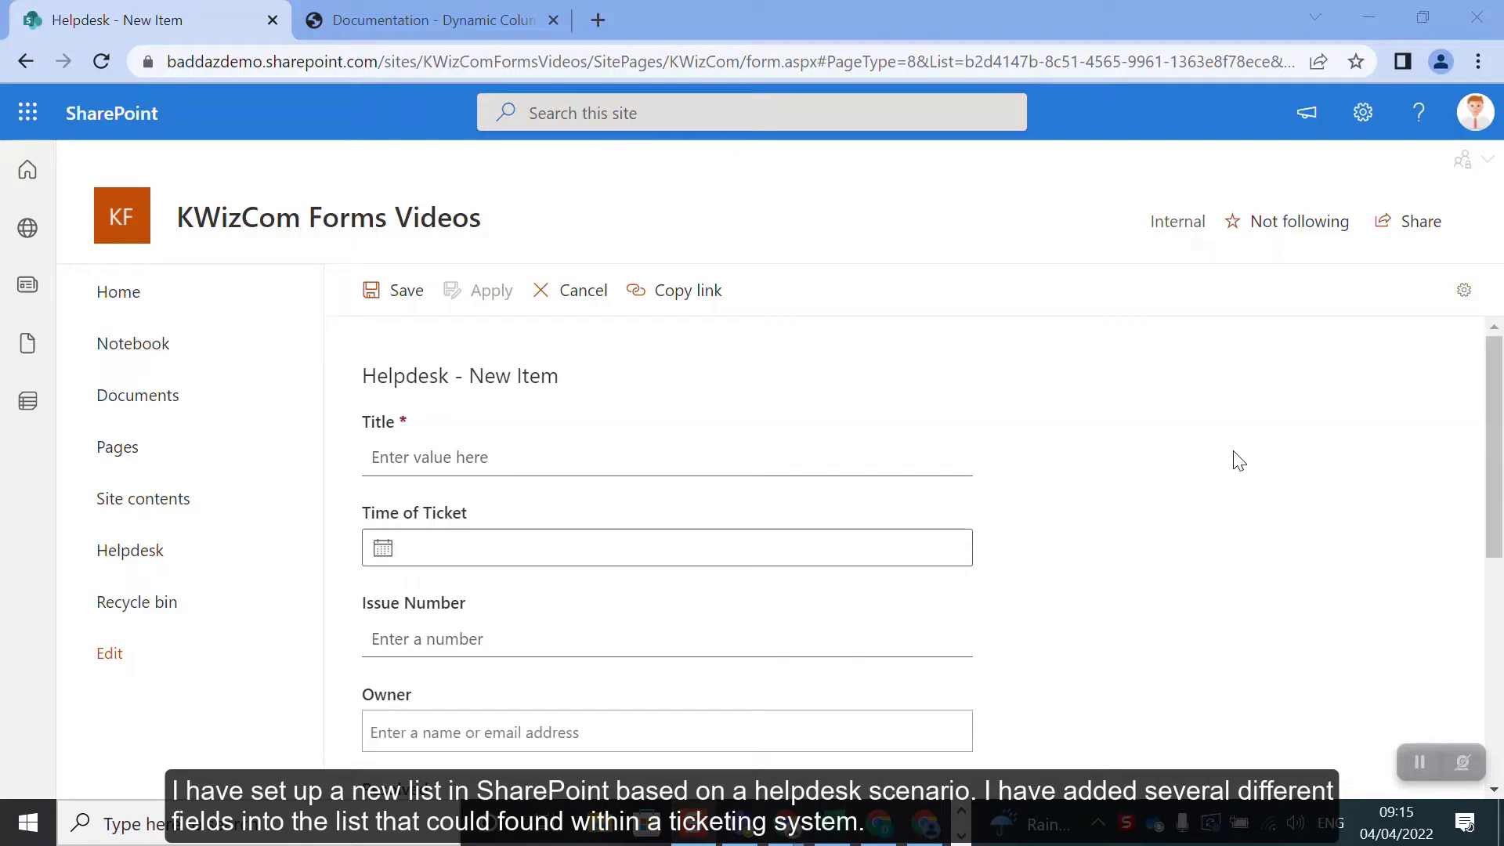
Scroll through the Helpdesk ticket items in the All Items view
scroll(1238, 461, down, 6)
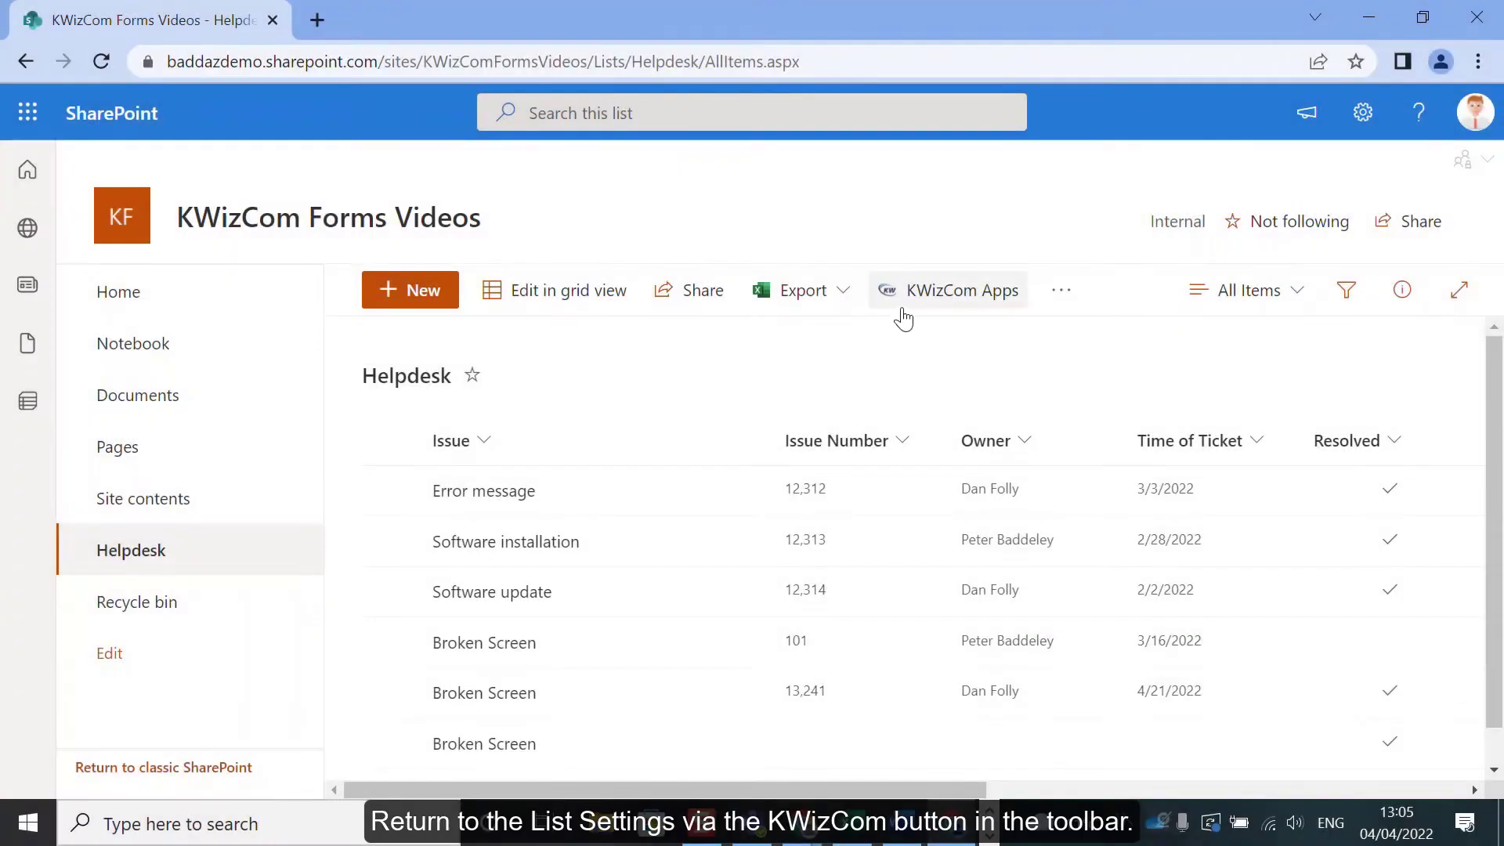
Open the Helpdesk list's KWizCom Apps settings and scroll down to Dynamic Column Permissions
click(943, 300)
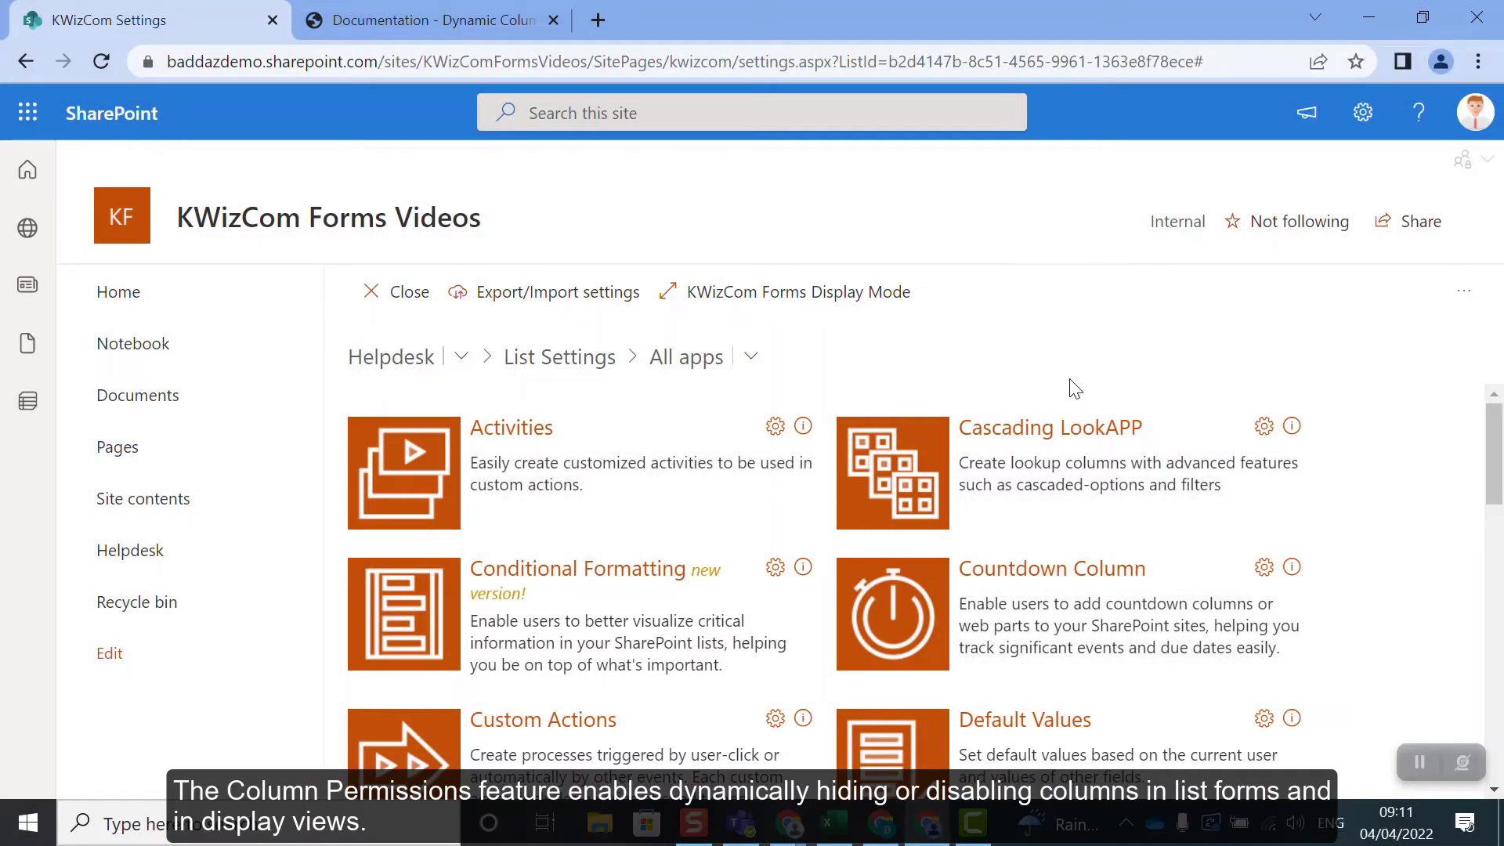
scroll(733, 619, down, 3)
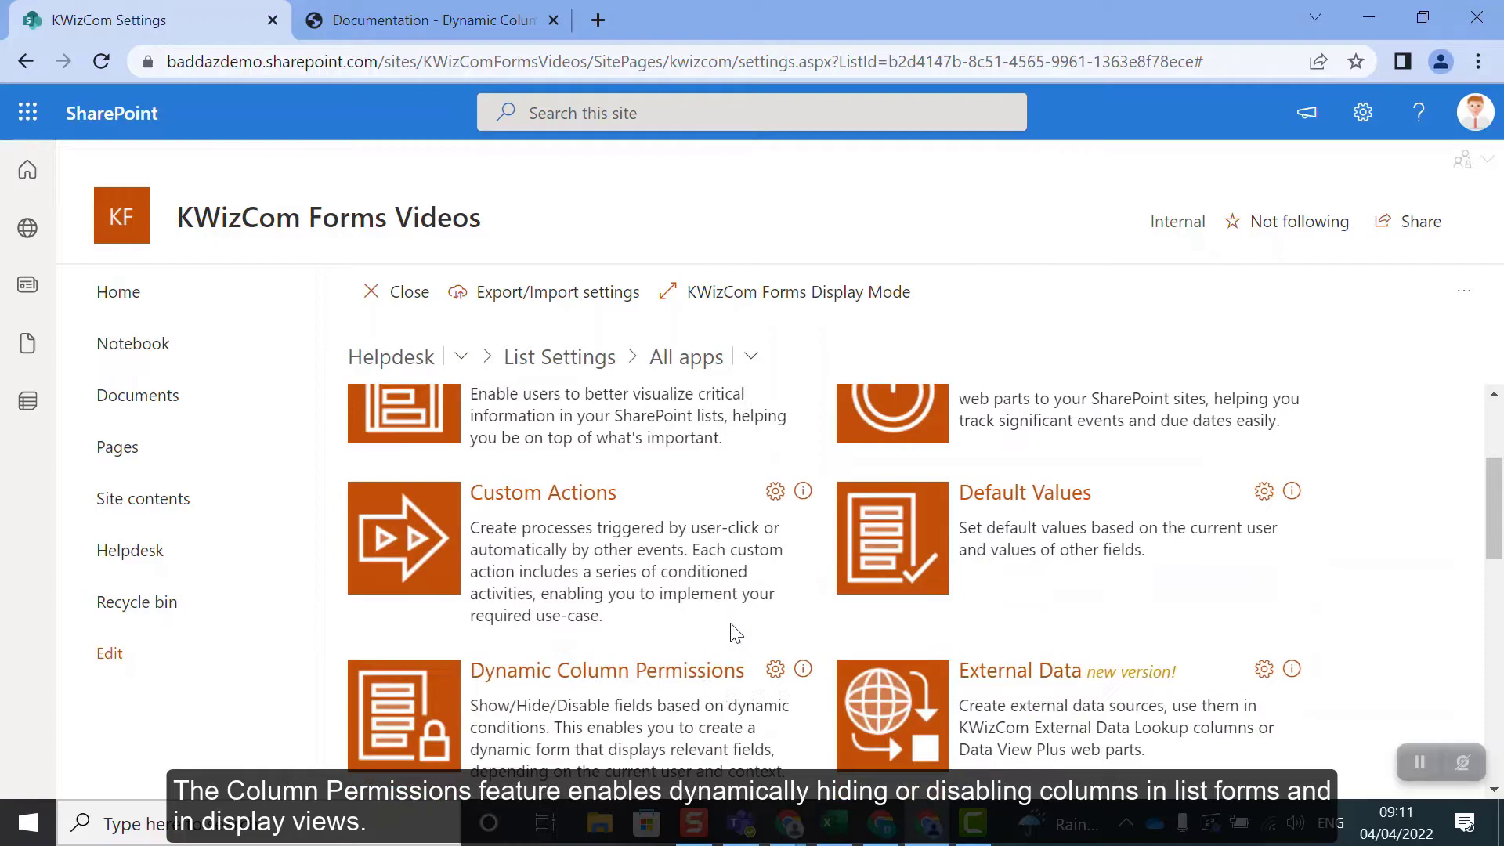
scroll(735, 627, down, 2)
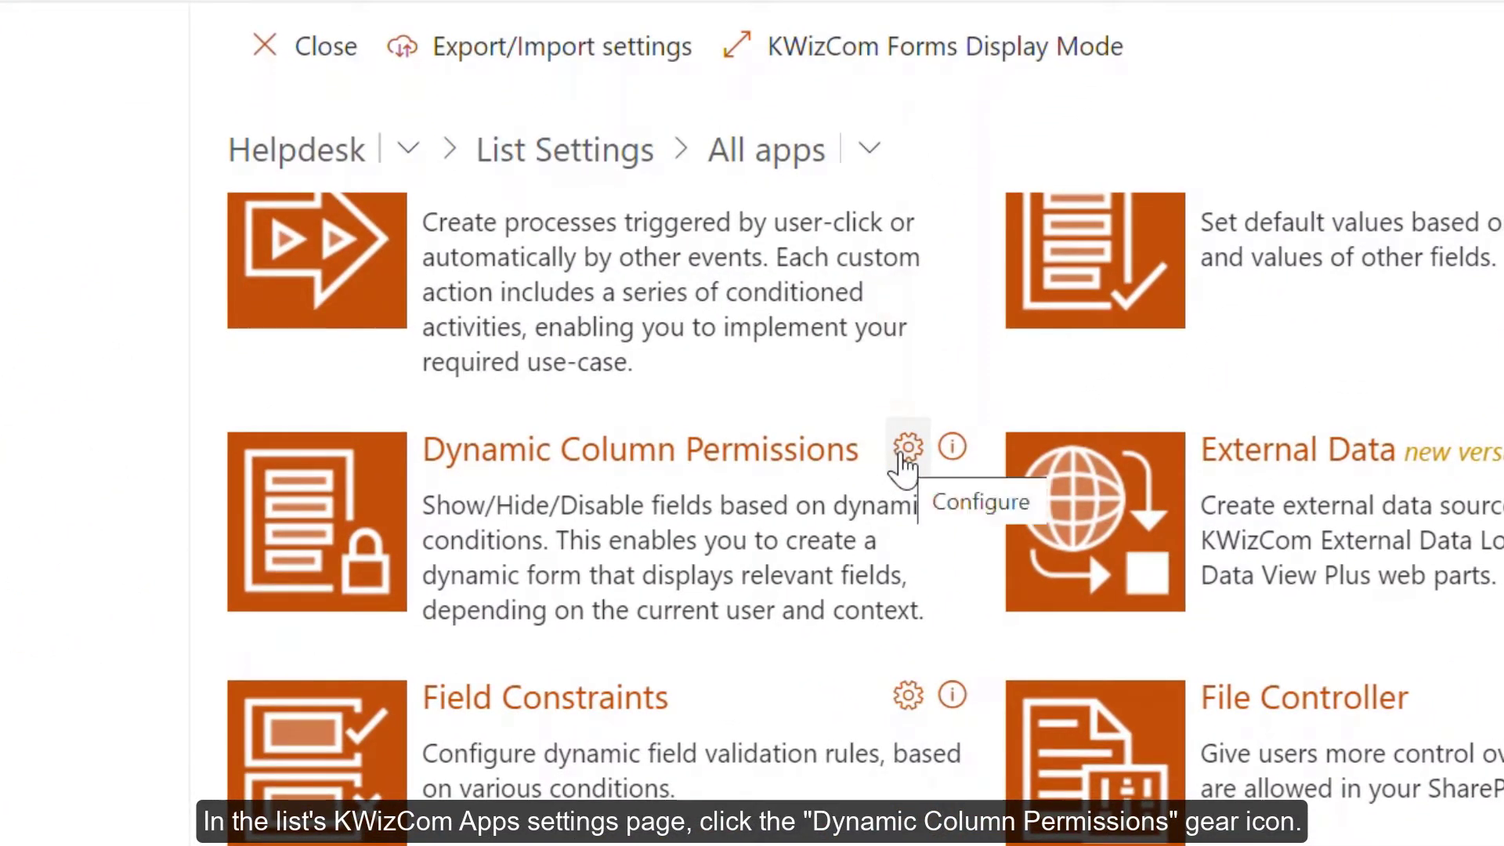
Open the Dynamic Column Permissions settings and show the rules for the Action column
click(906, 453)
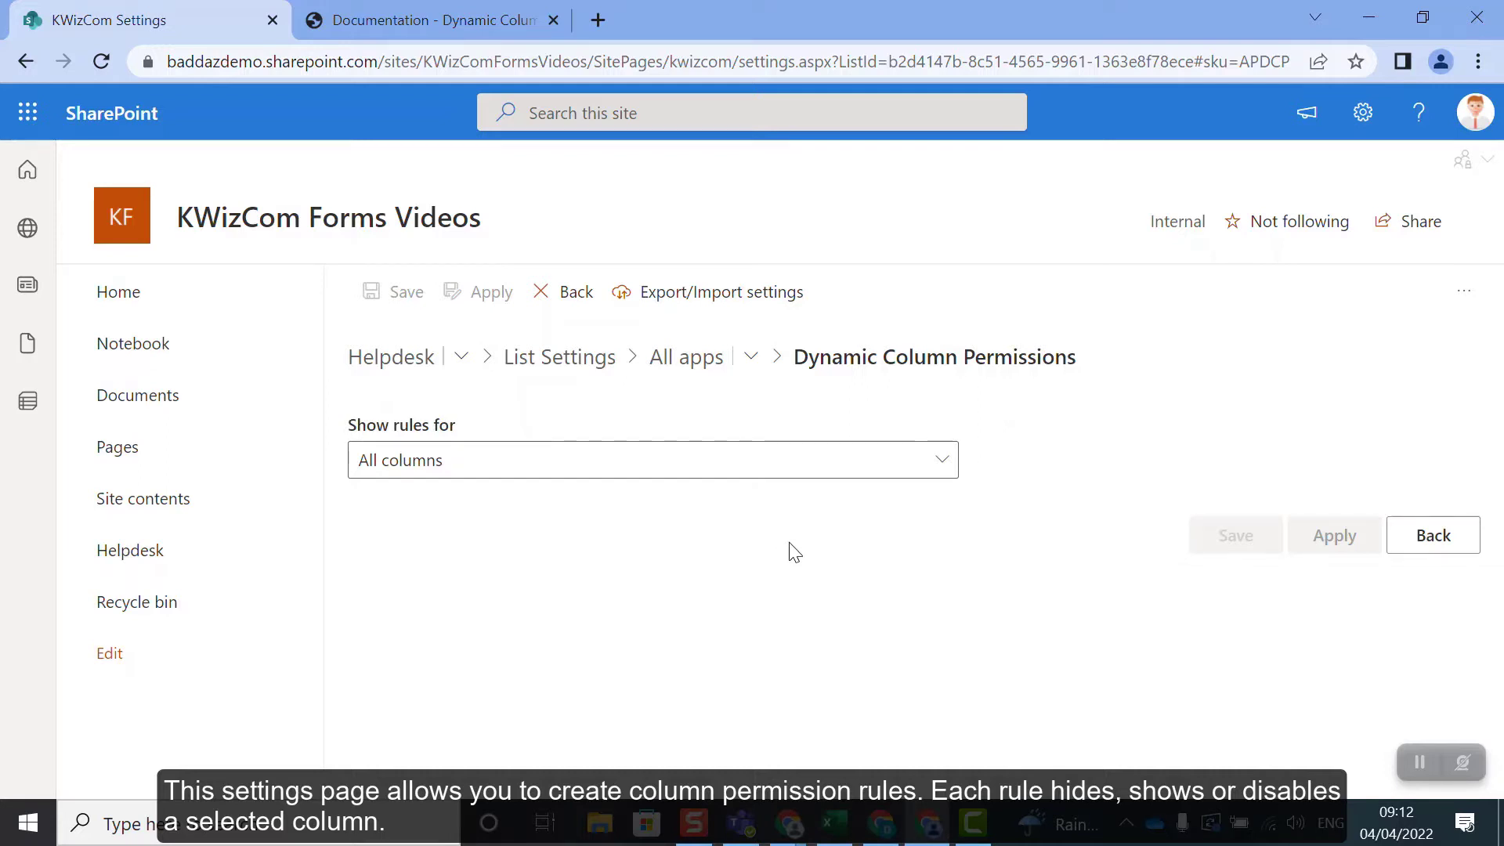
click(943, 469)
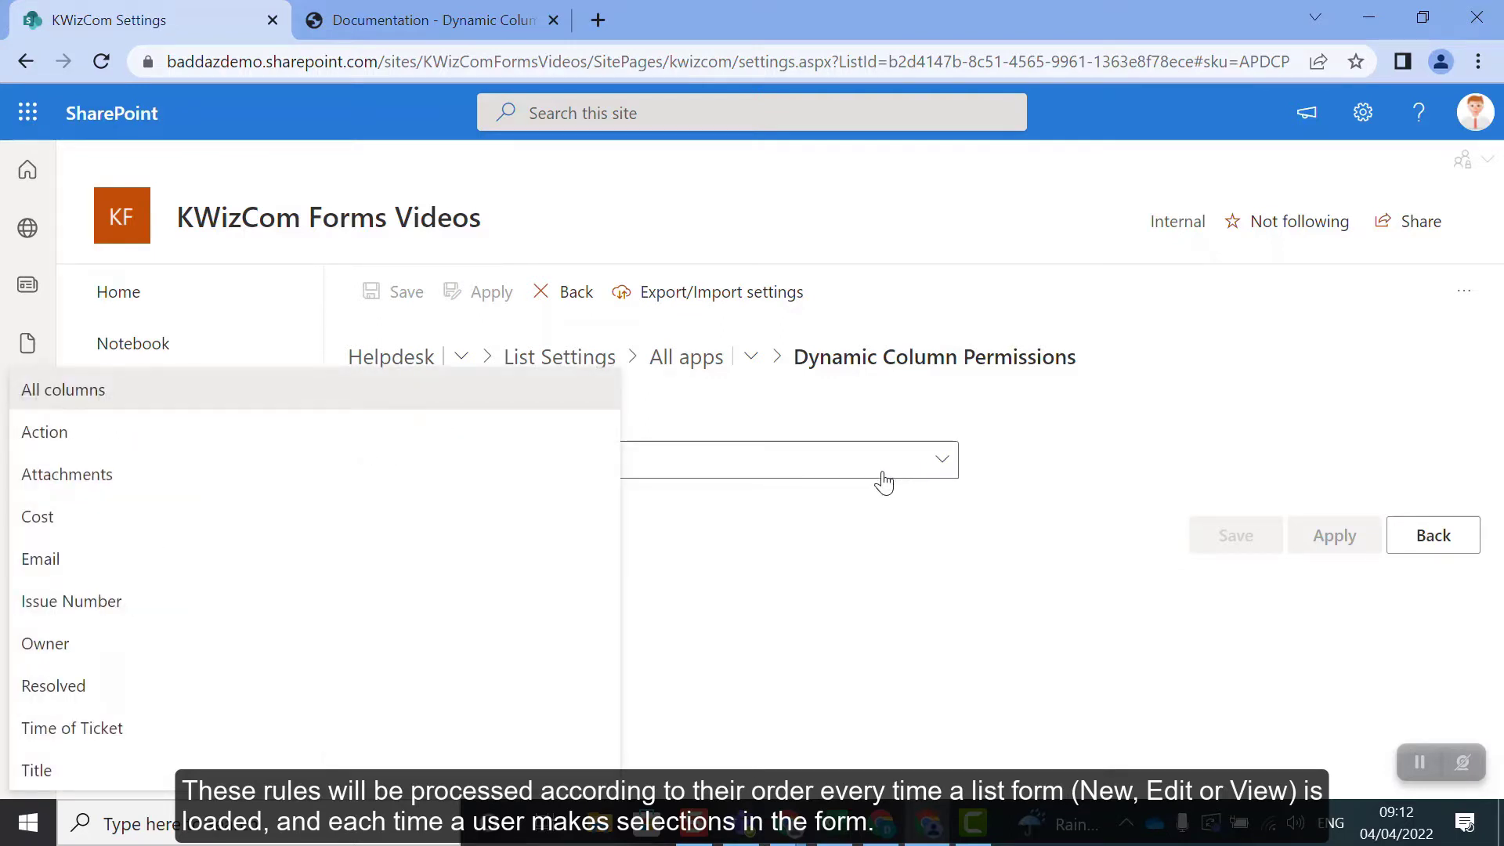
click(571, 445)
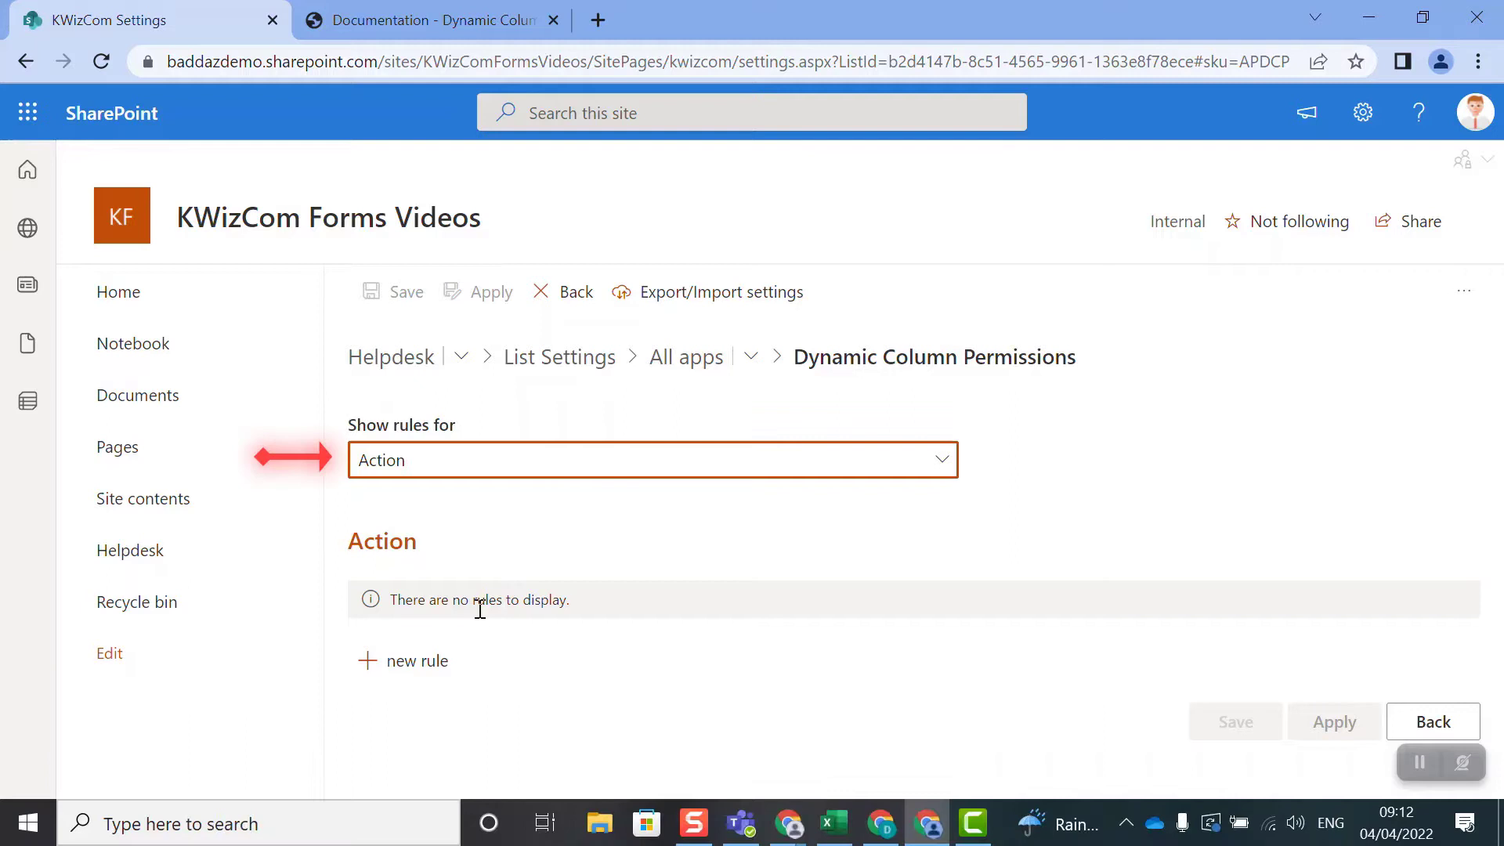
Add an Action column rule of type Hide, applied to the new item form
click(368, 663)
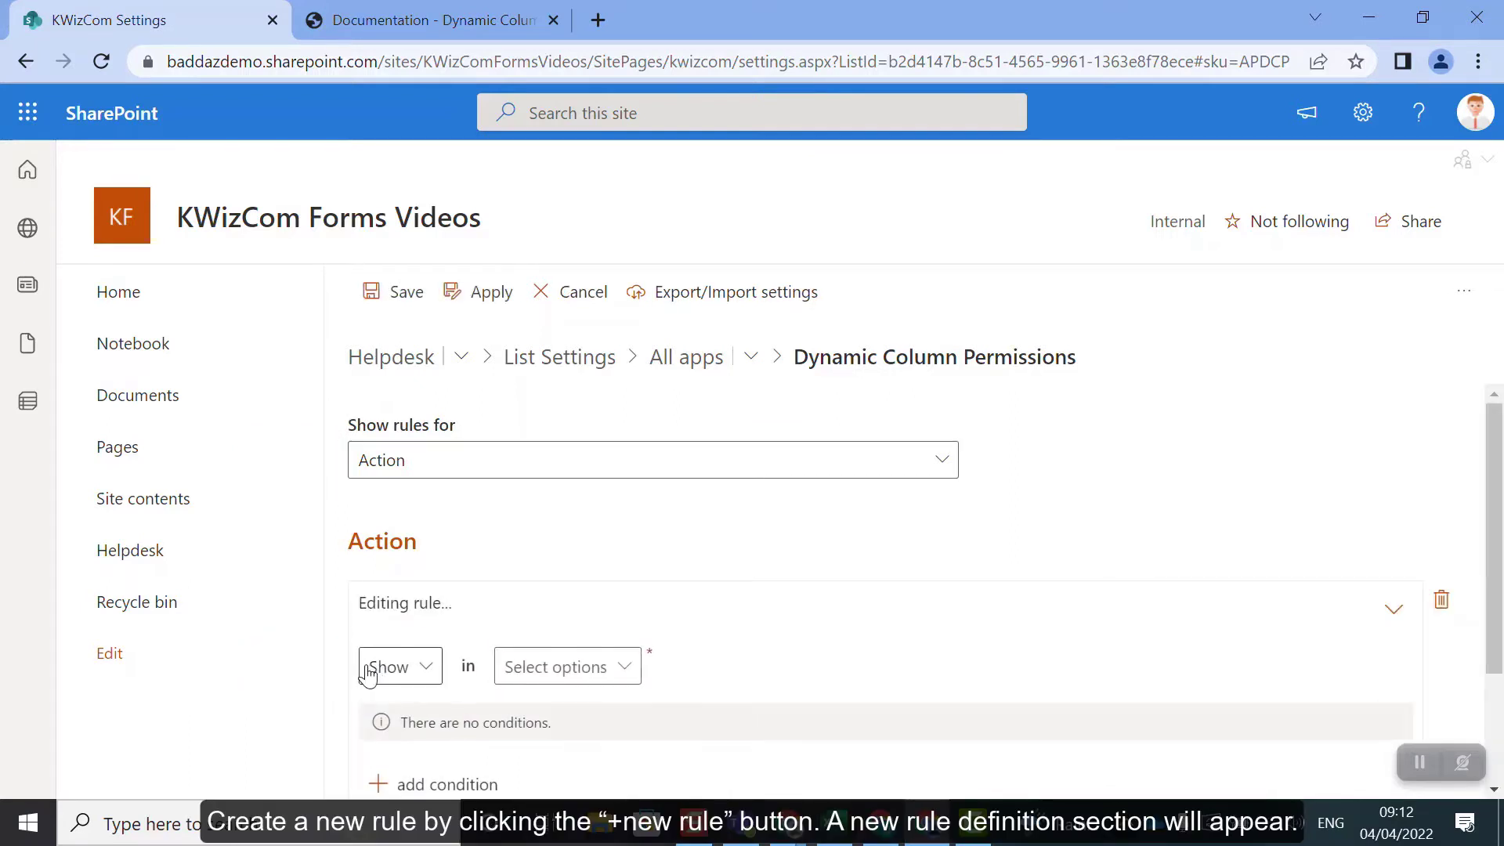
scroll(368, 672, down, 2)
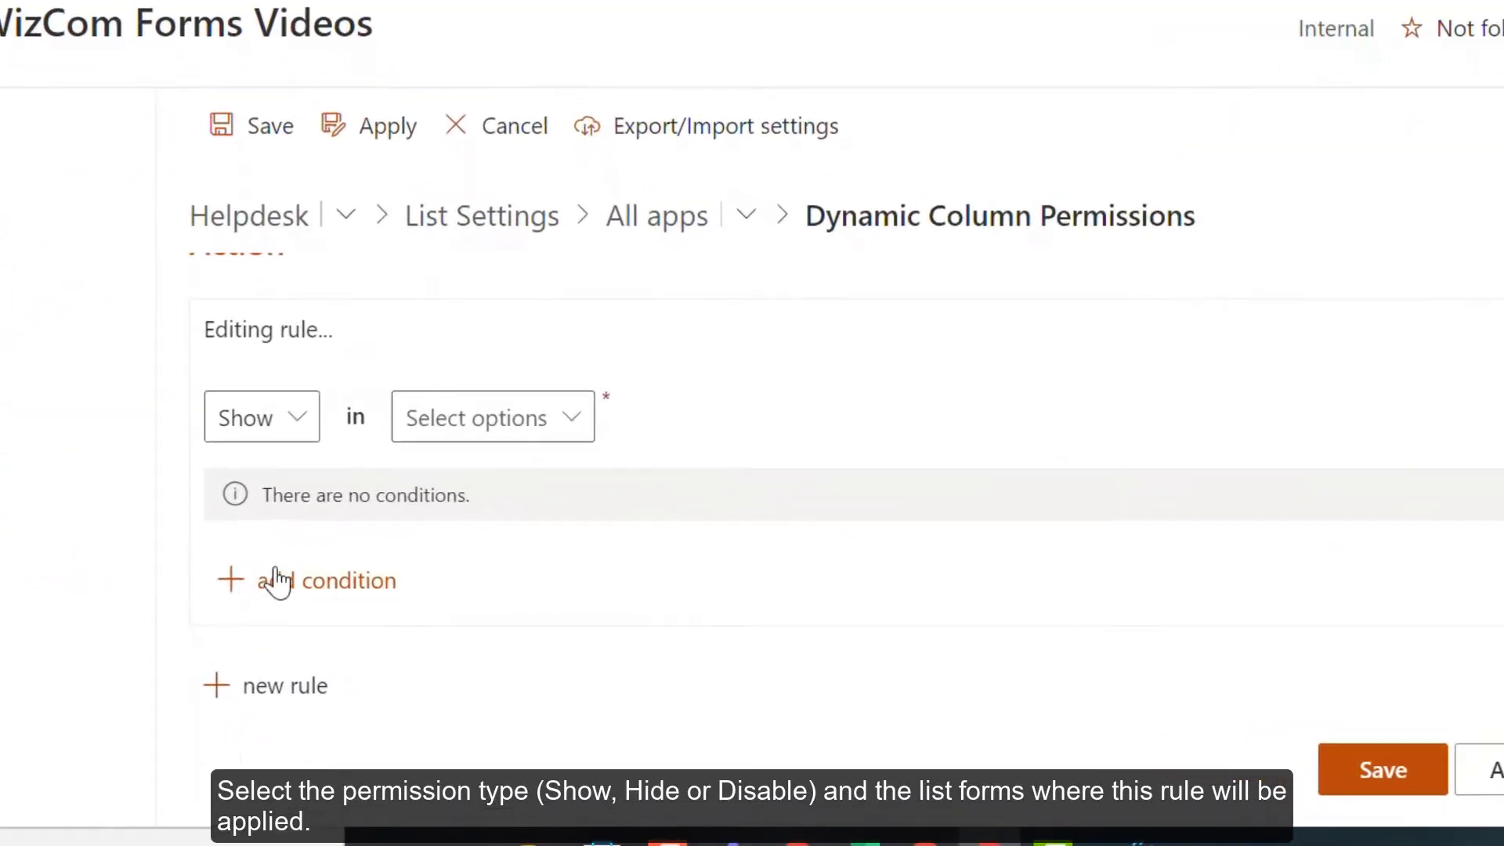
click(176, 353)
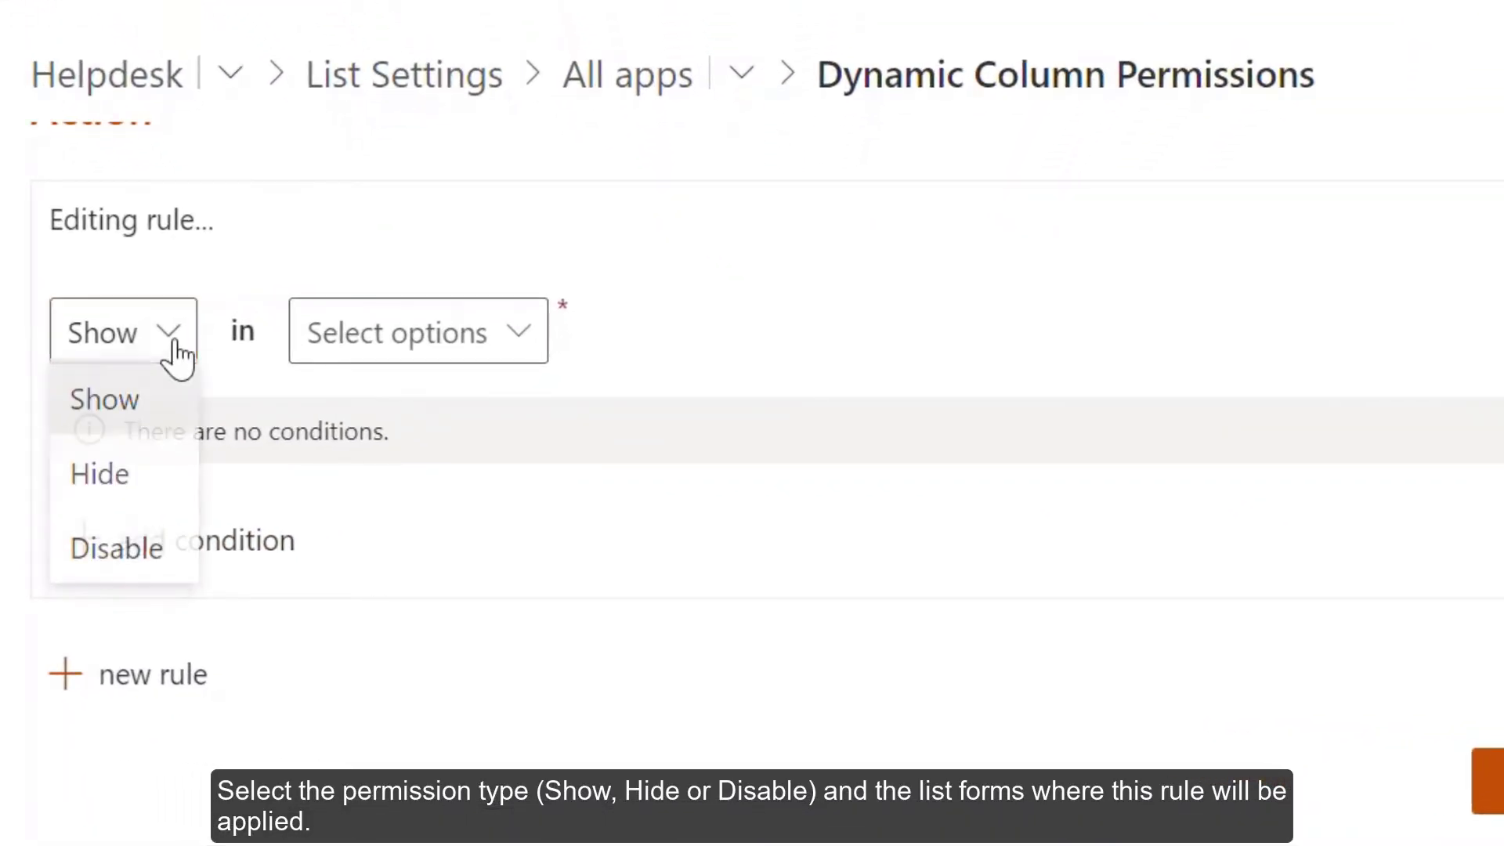
click(123, 481)
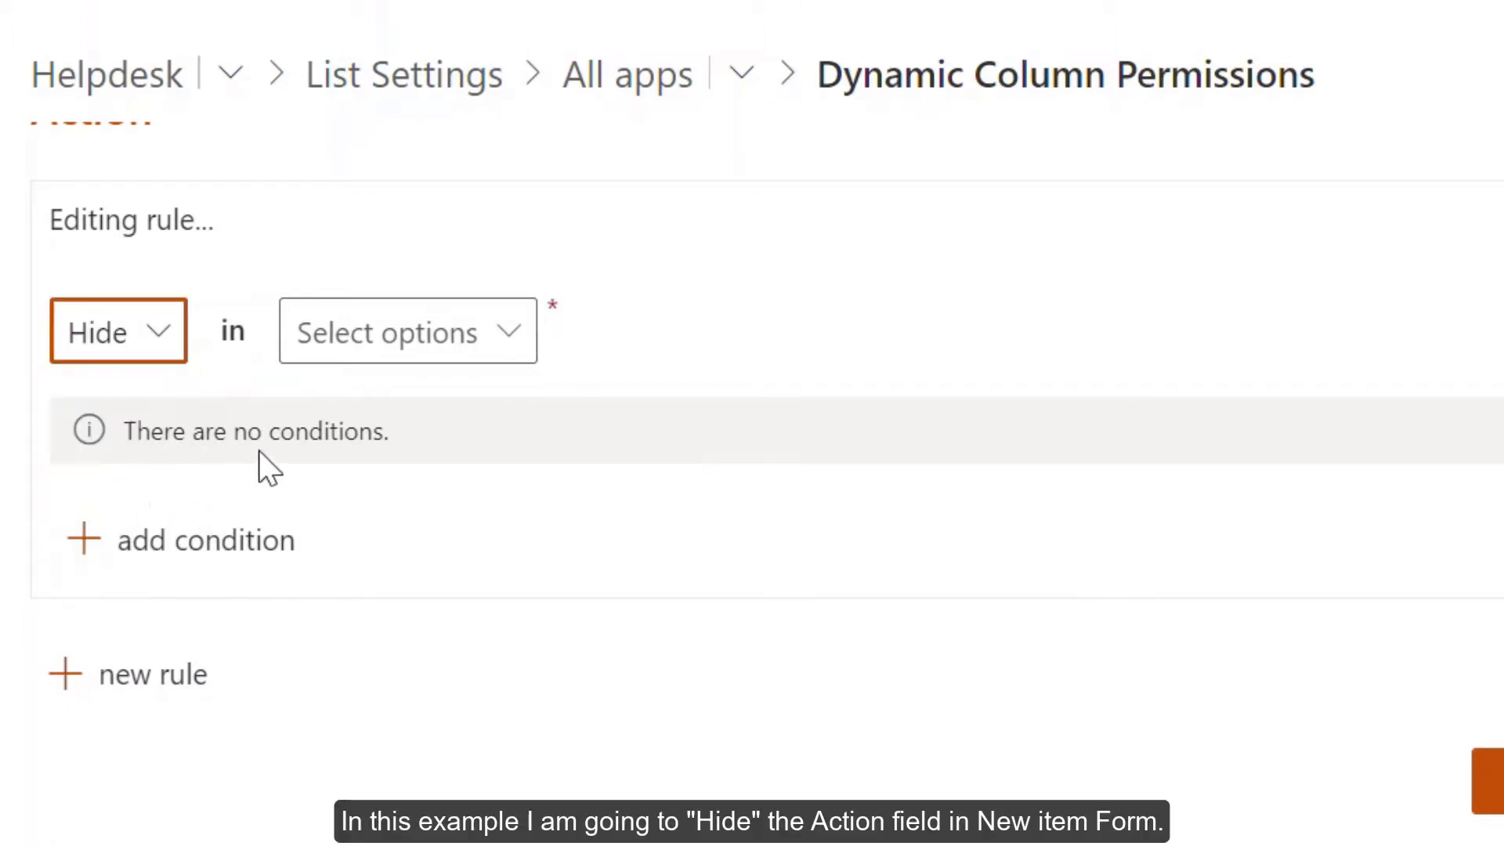
click(522, 354)
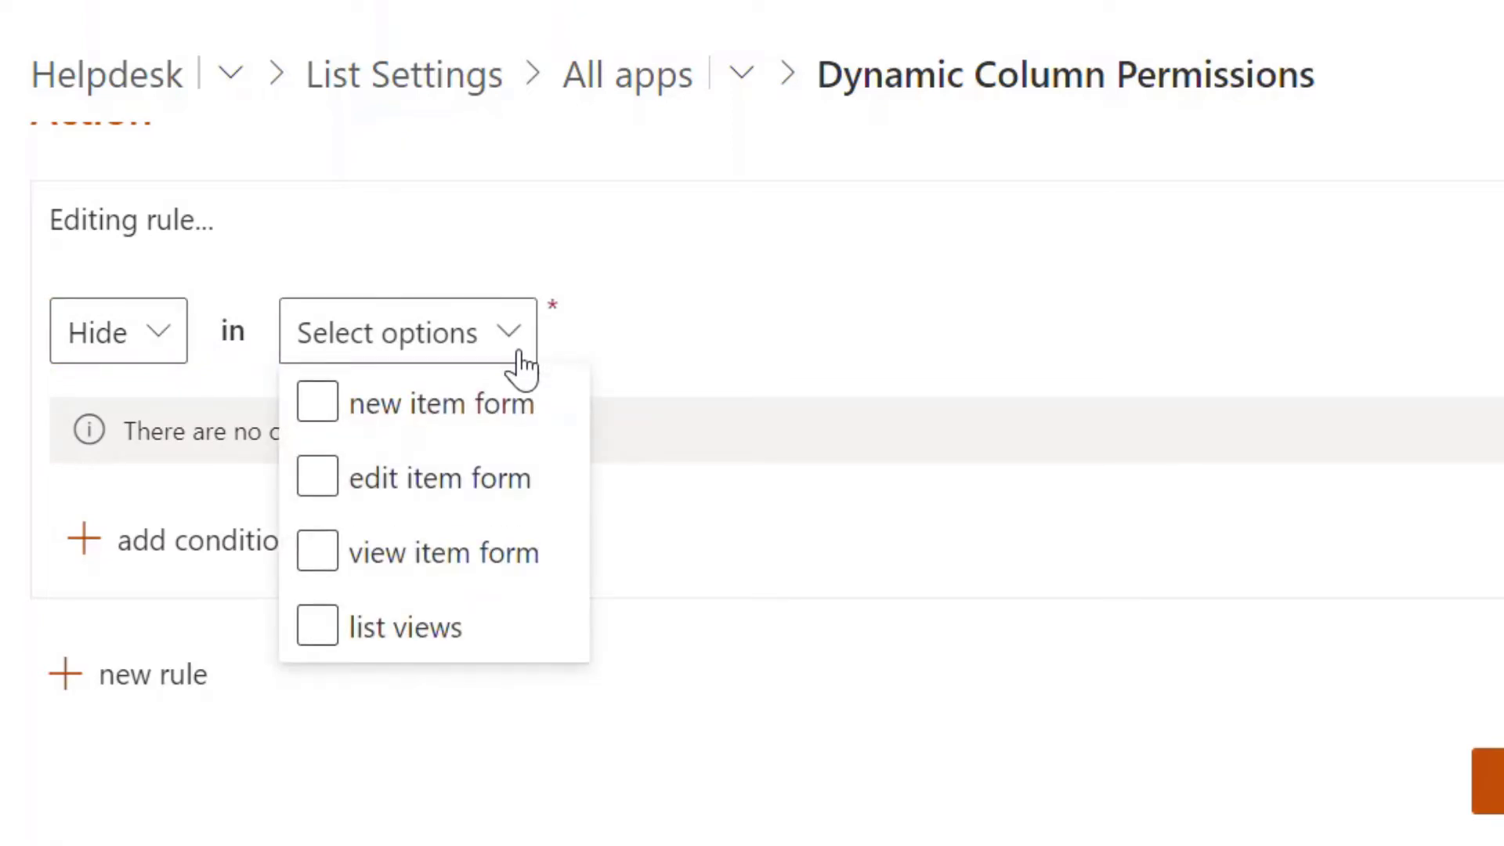
click(511, 407)
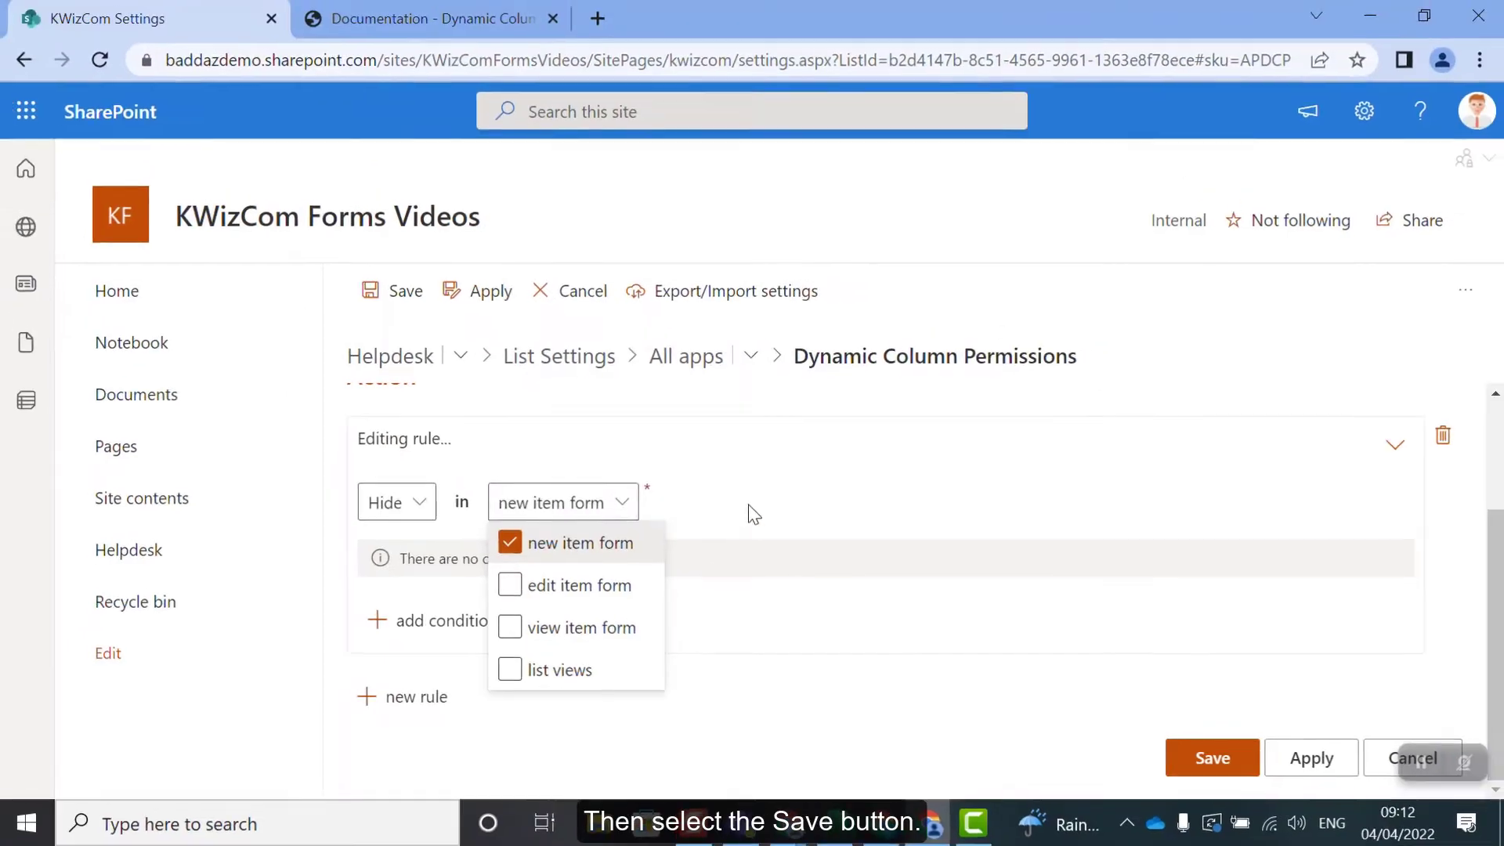
click(754, 514)
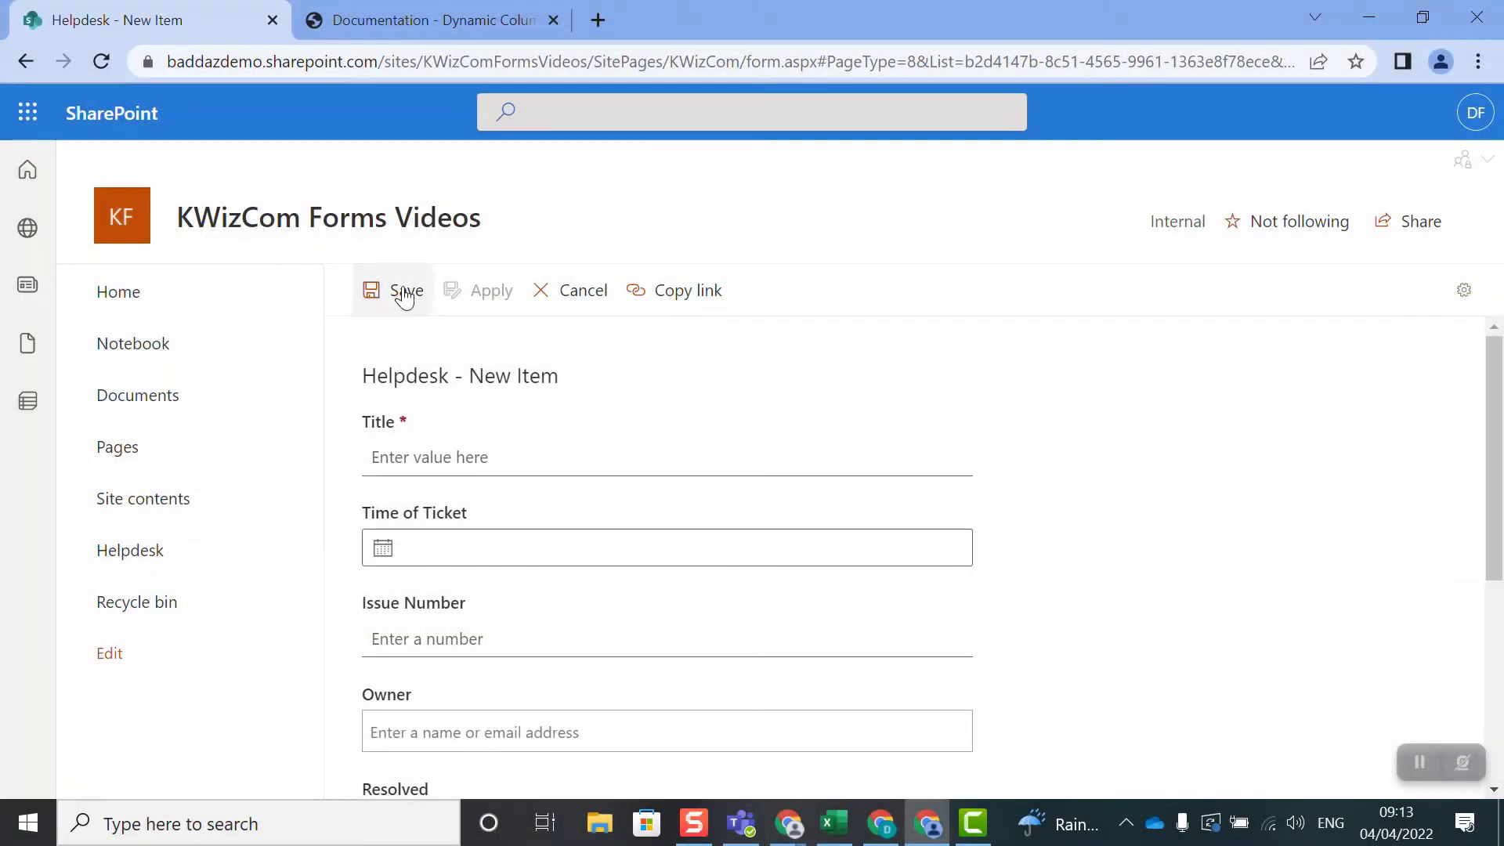
Scroll the new item form down and back up to confirm Action is missing
scroll(557, 447, down, 5)
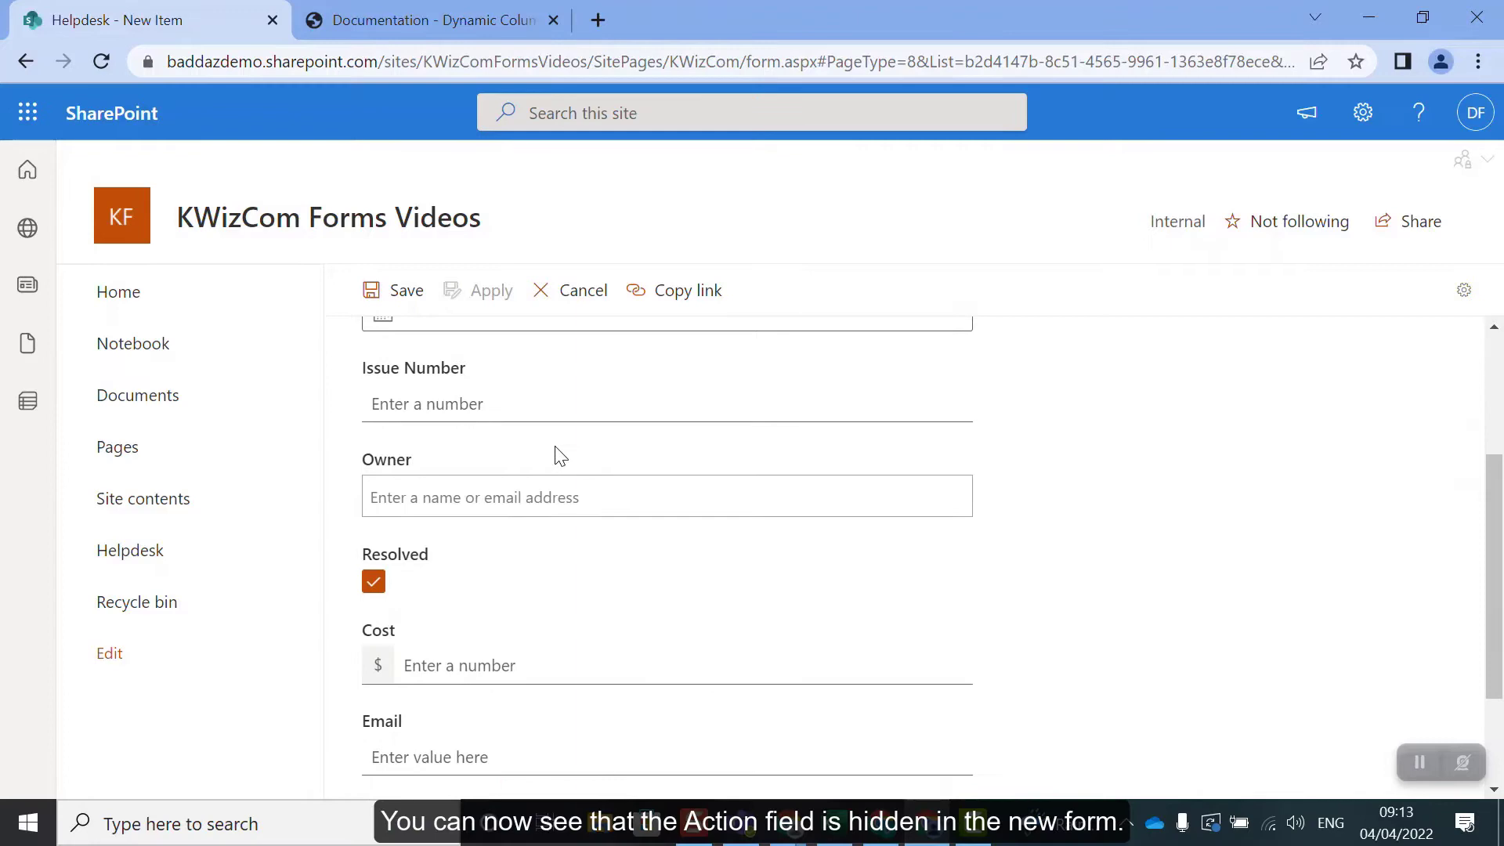
scroll(521, 584, up, 5)
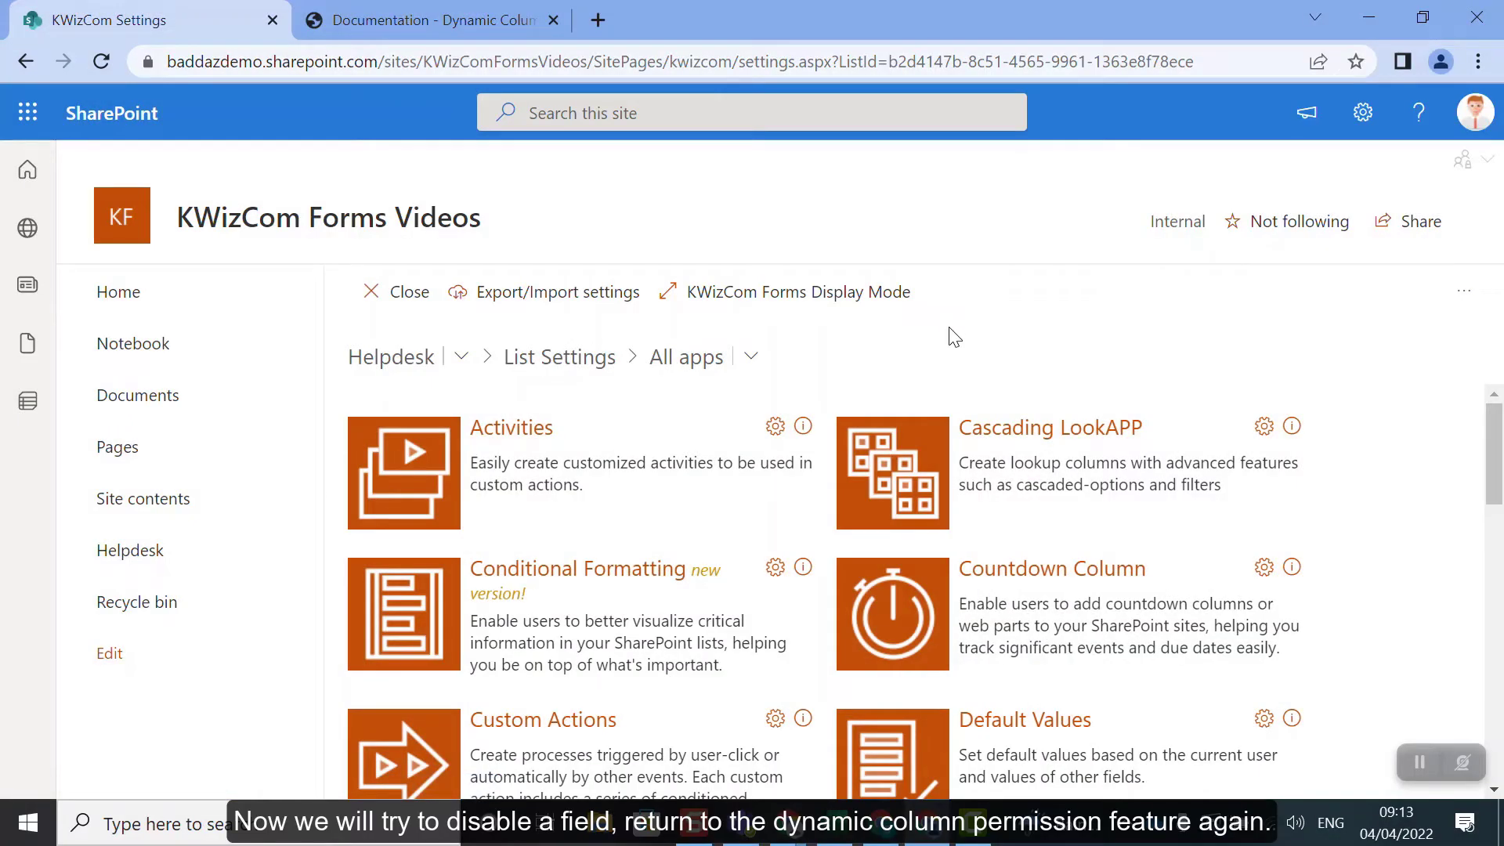
Change the Action column's existing Hide rule to Disable and save it
scroll(920, 398, down, 5)
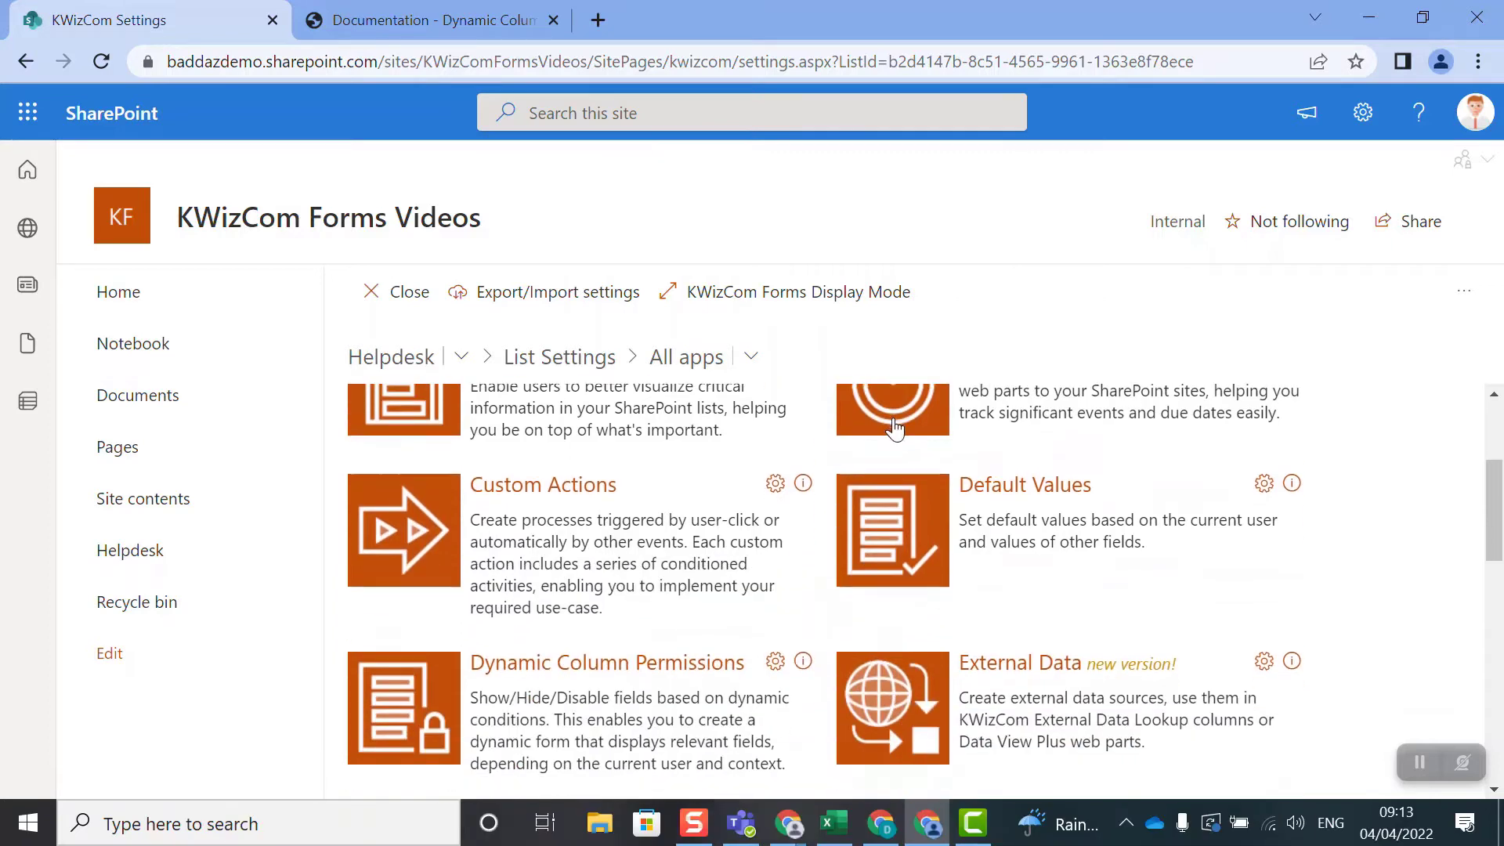
click(776, 427)
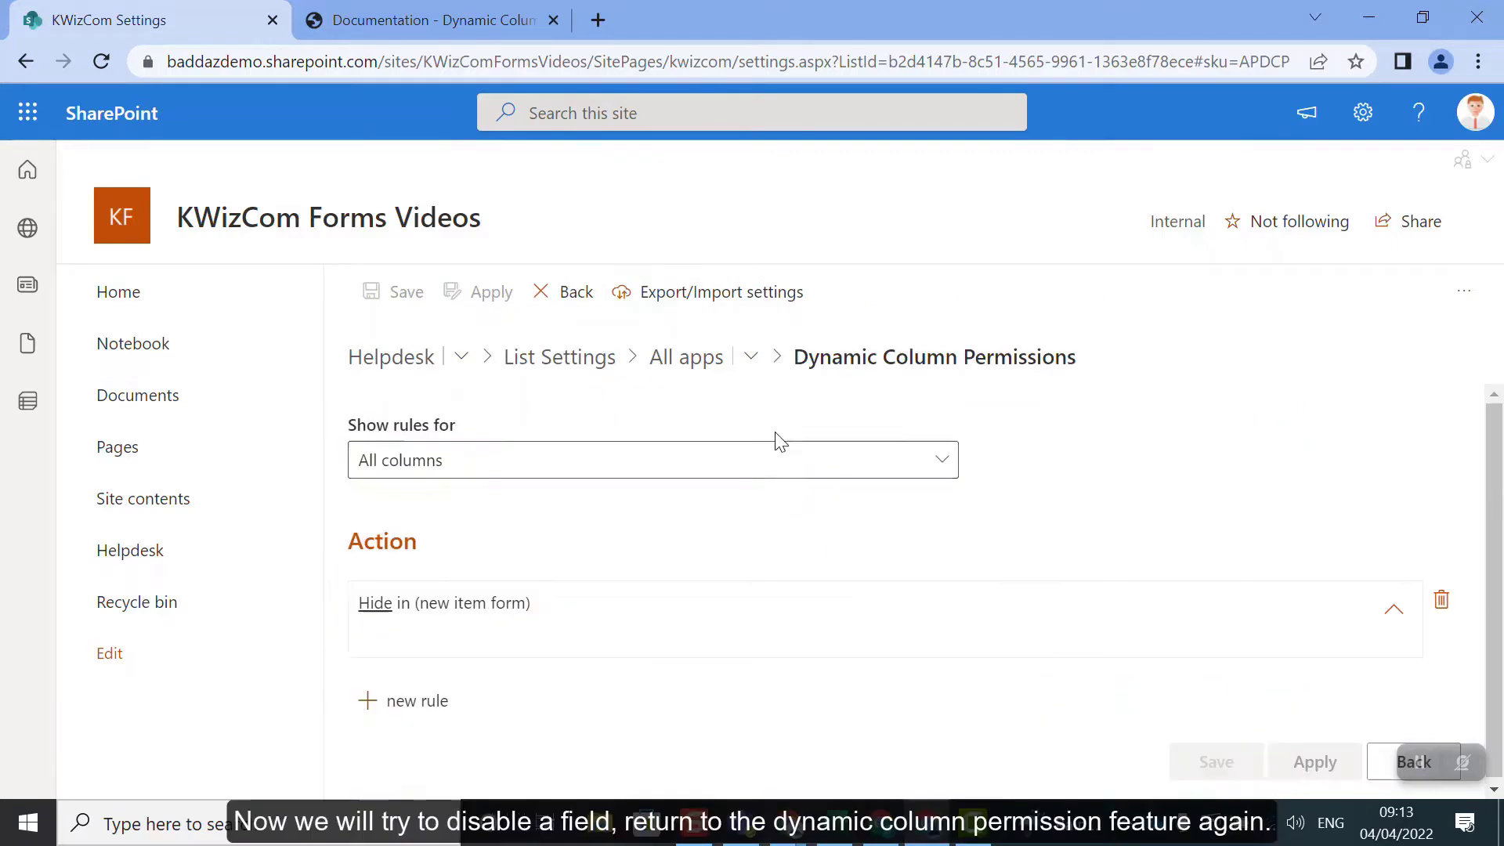
click(850, 615)
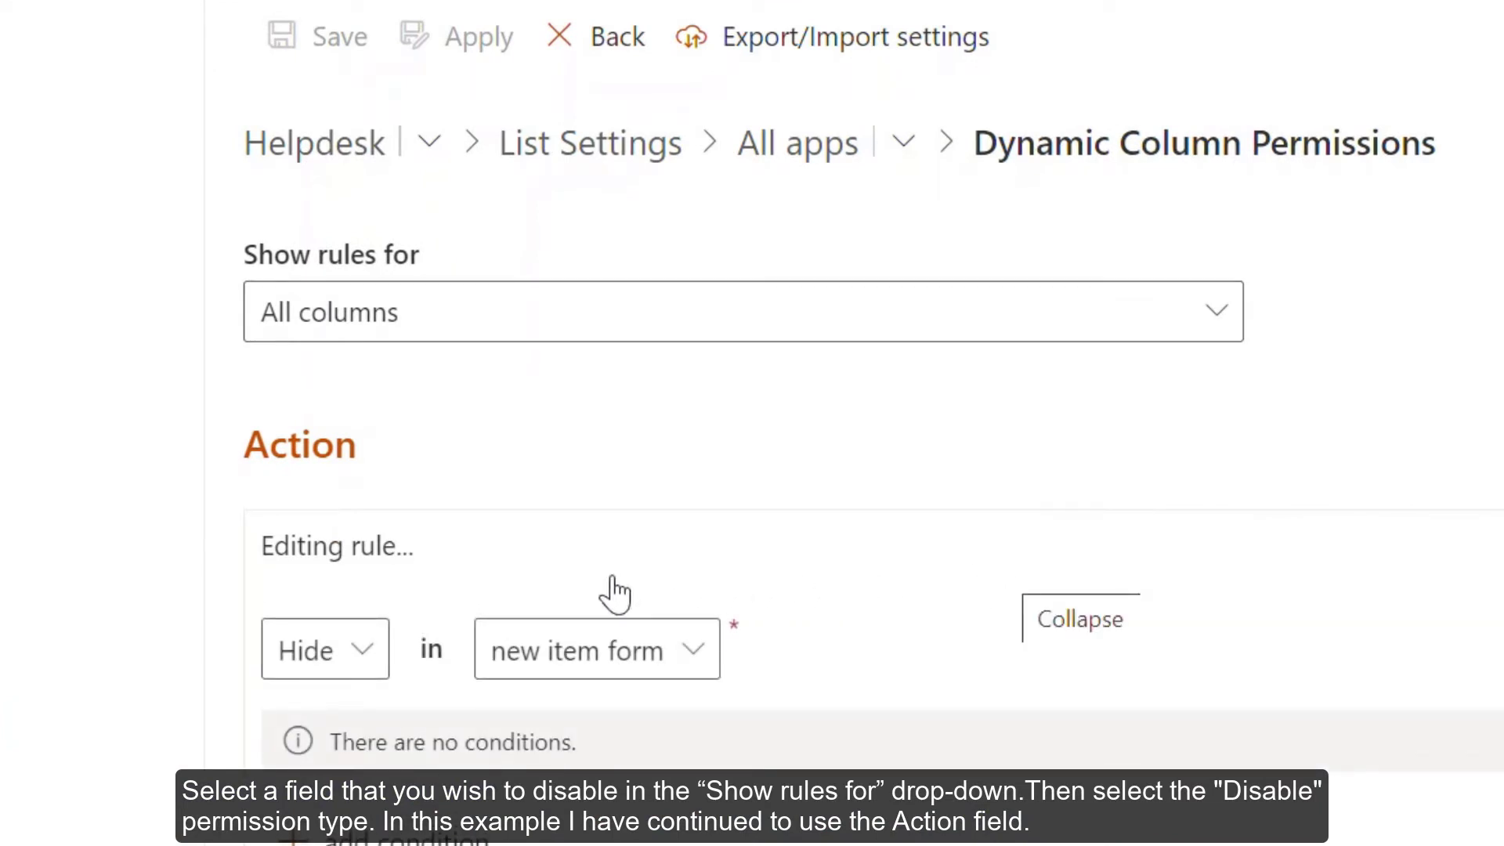
click(369, 671)
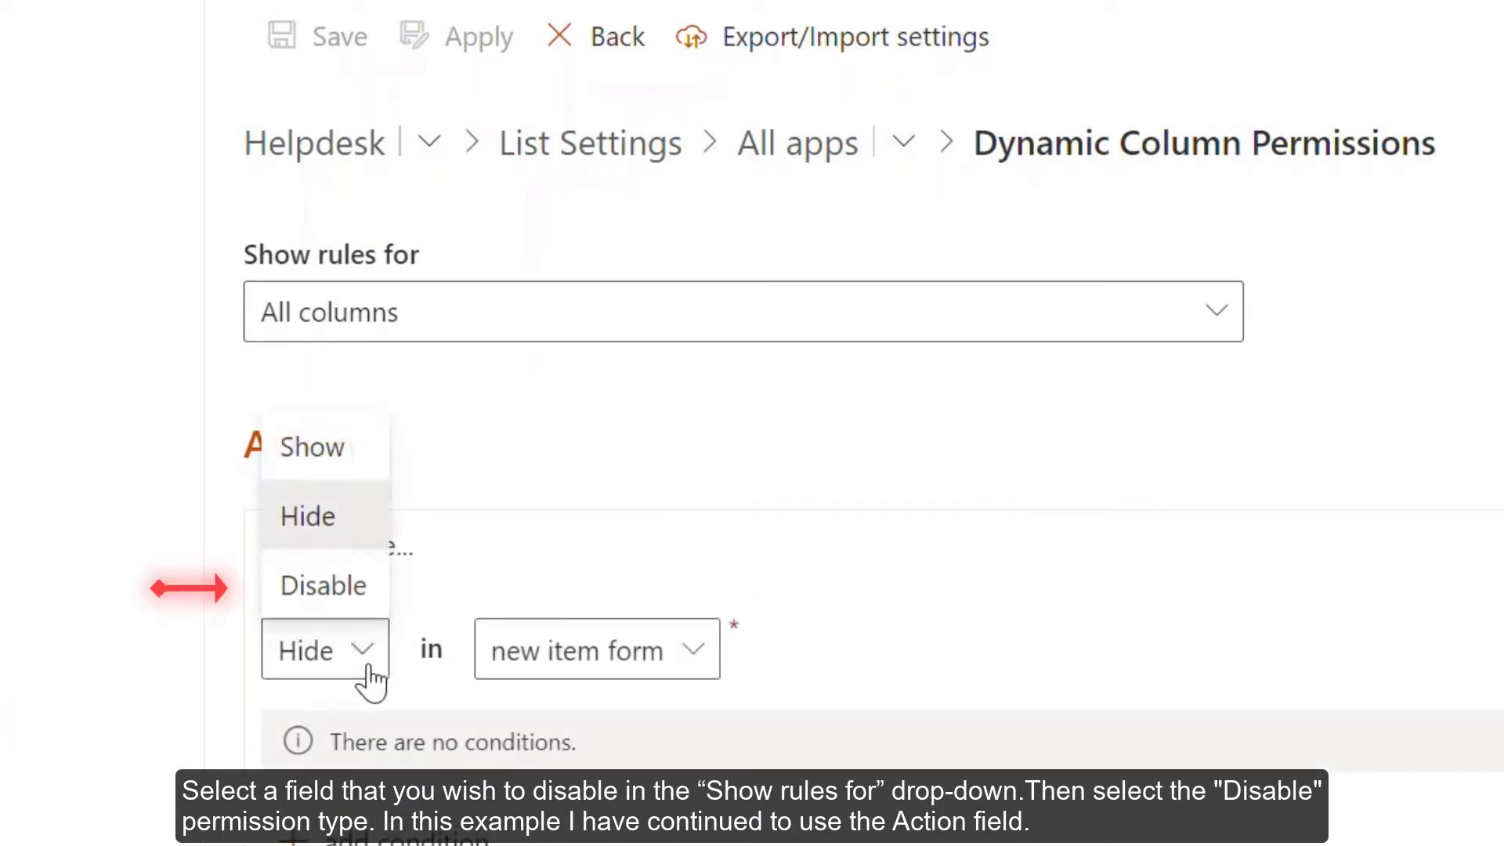
click(365, 608)
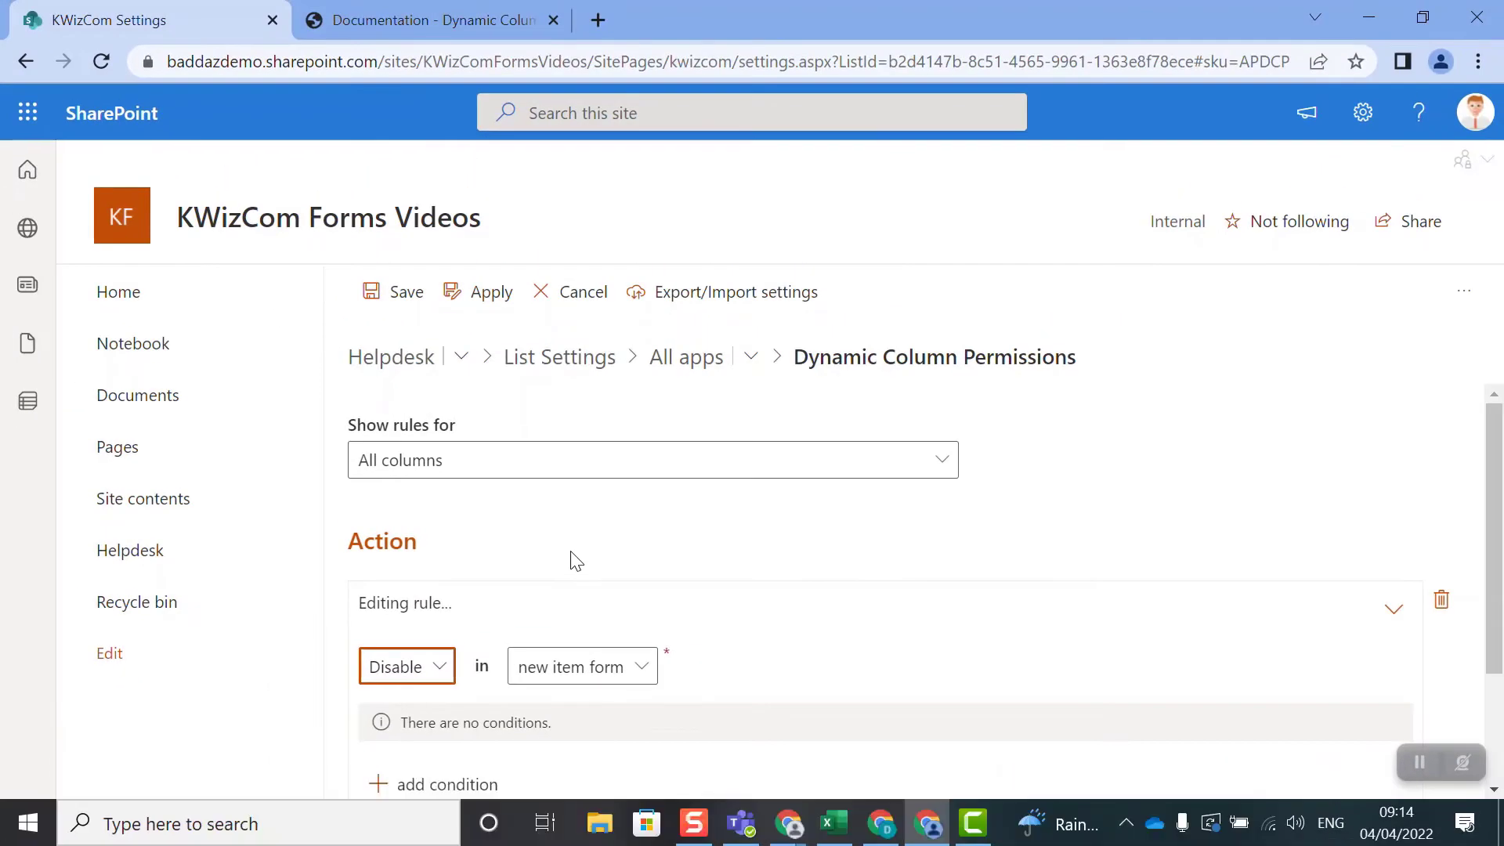
click(395, 303)
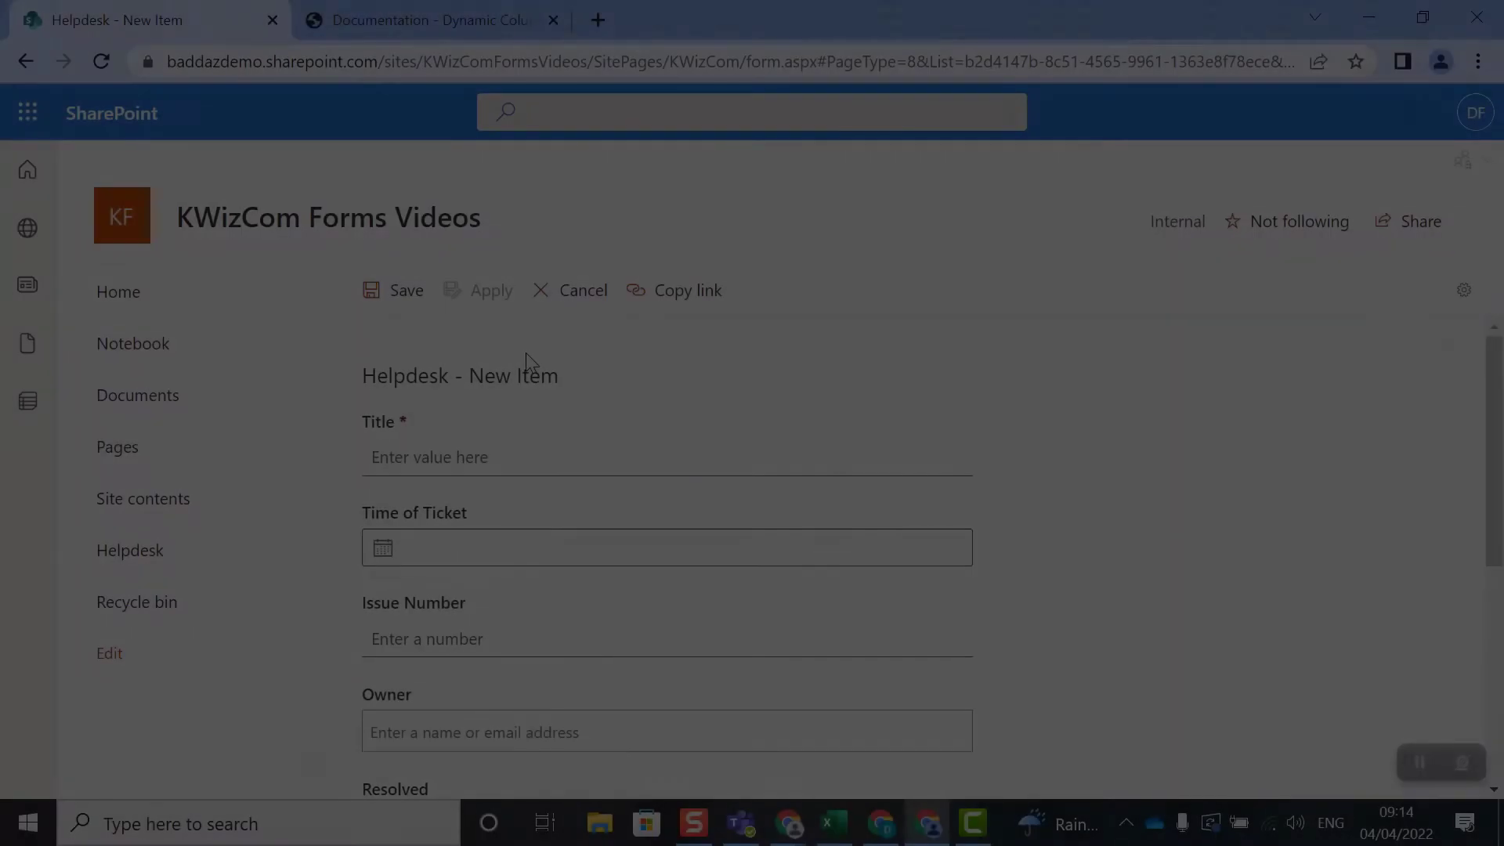
Scroll the new item form to check that the Action field appears disabled
scroll(526, 356, down, 6)
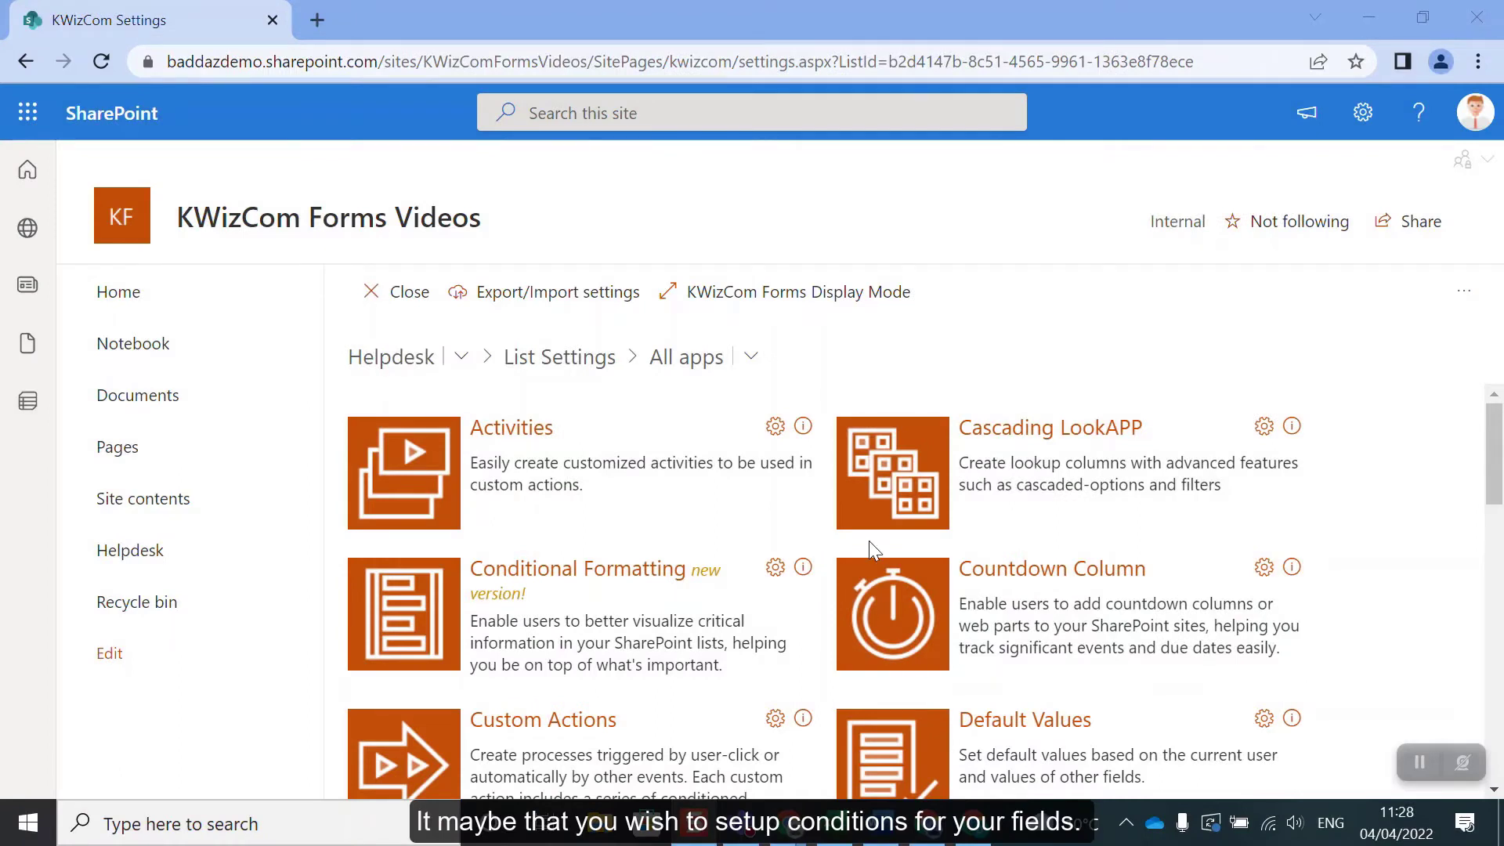
Open Dynamic Column Permissions and show the rules for the Action column
scroll(835, 453, down, 2)
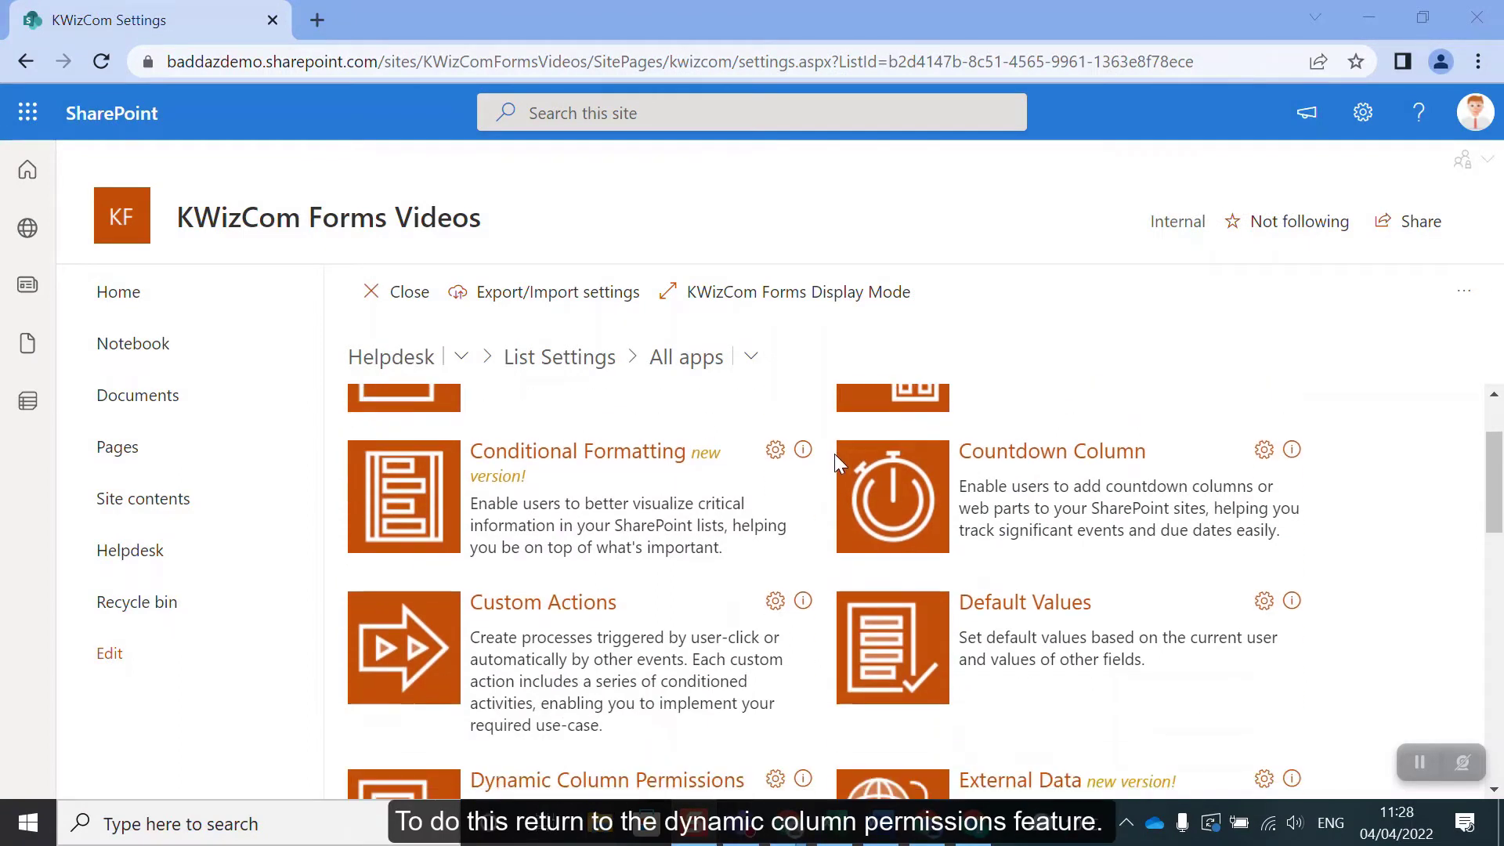
scroll(833, 454, down, 3)
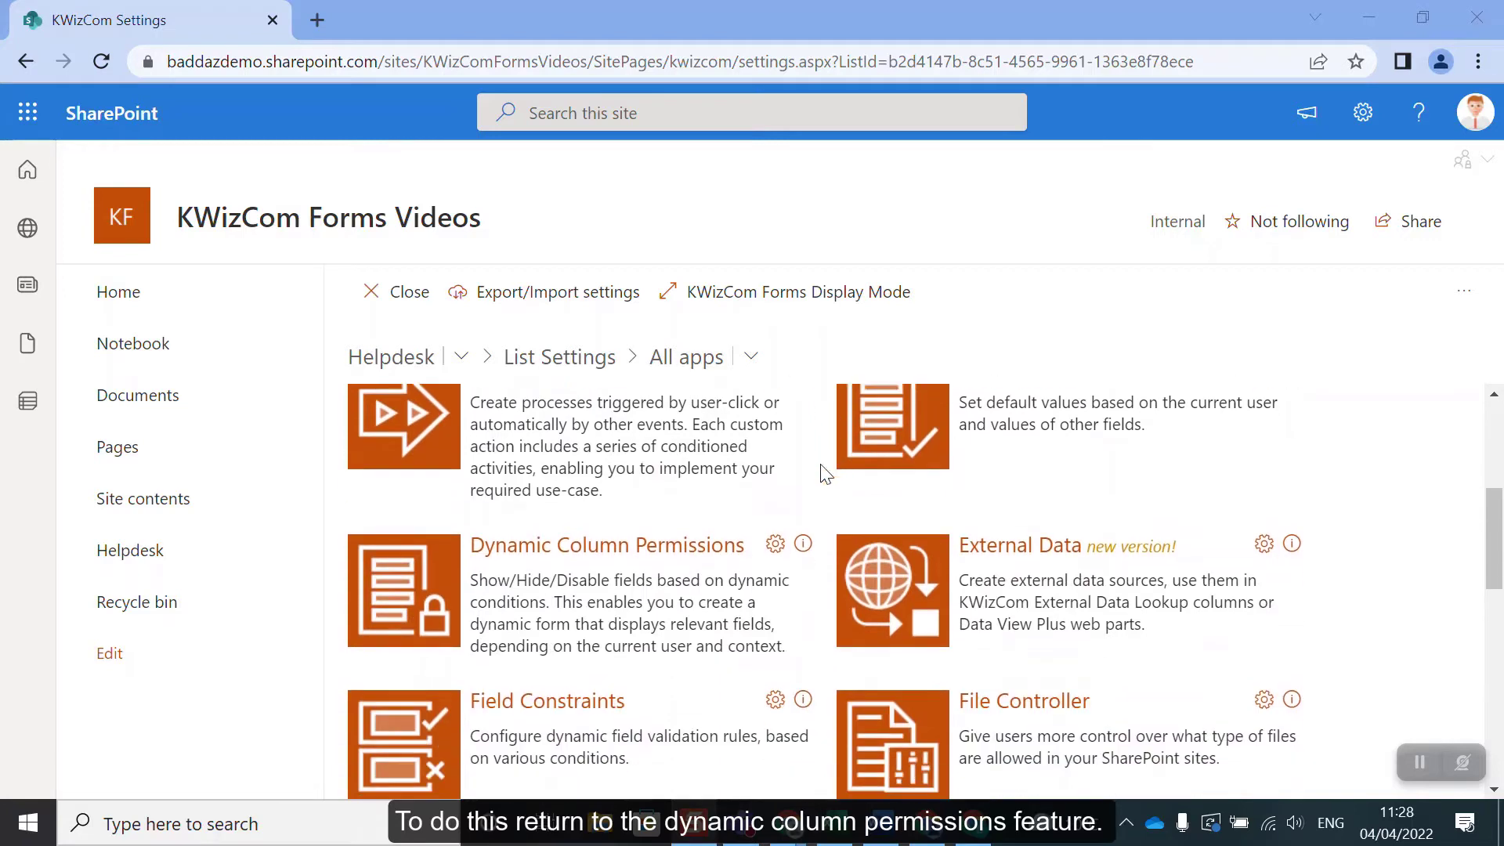
click(779, 545)
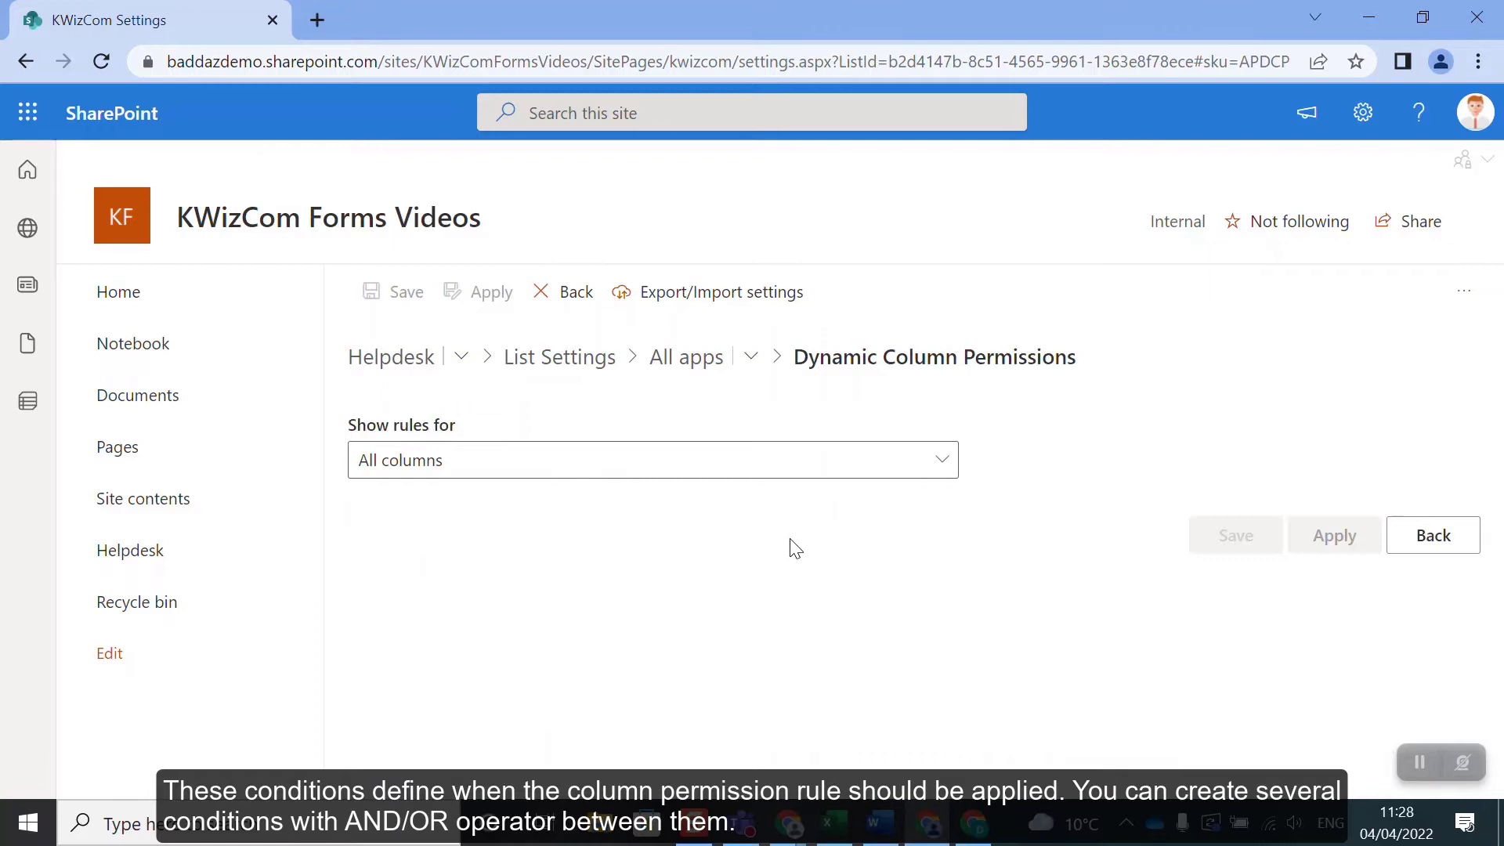
click(944, 462)
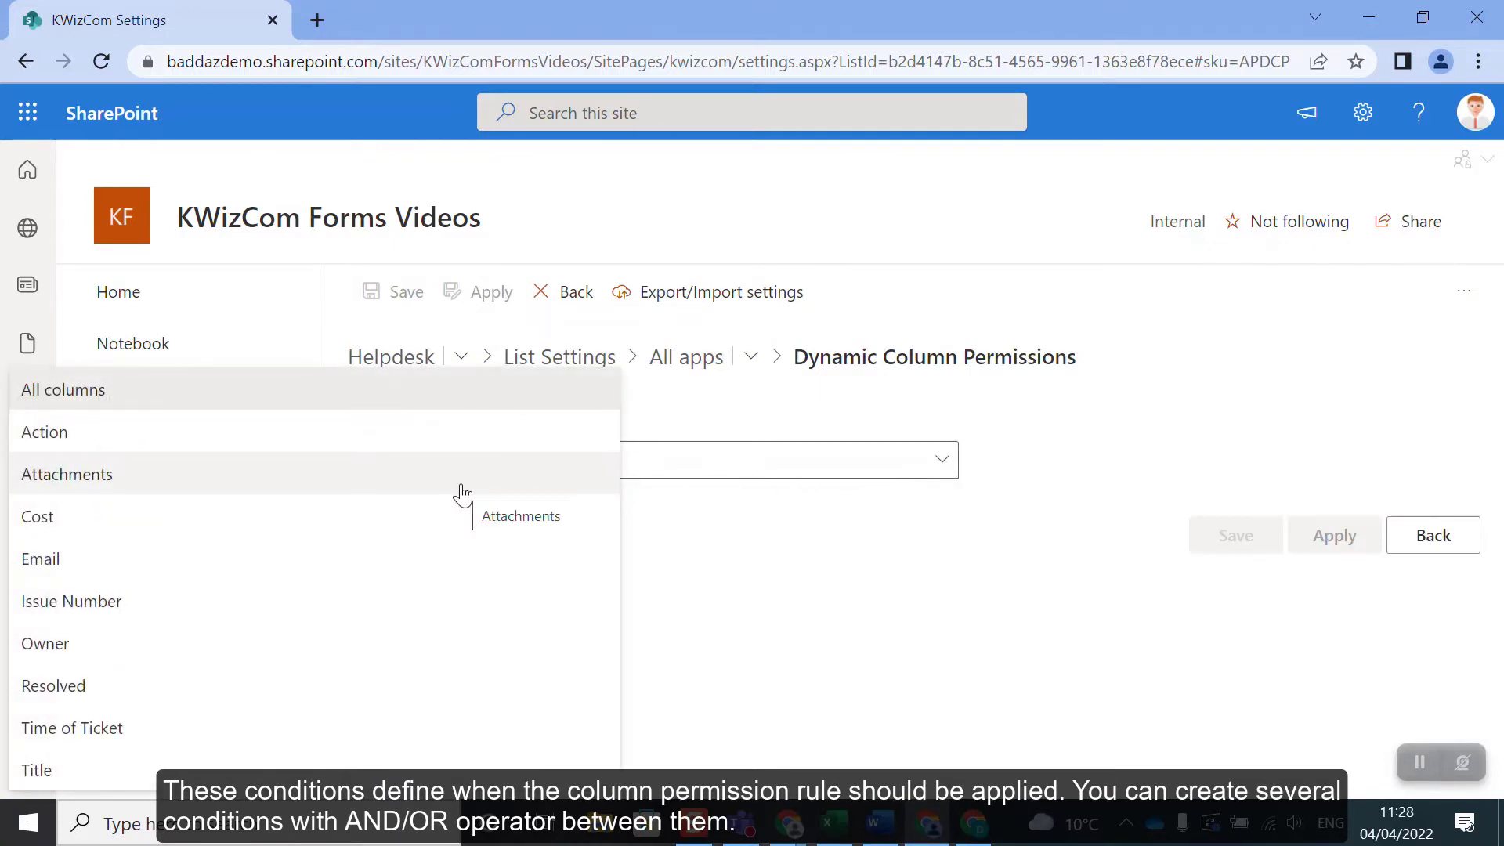
click(470, 439)
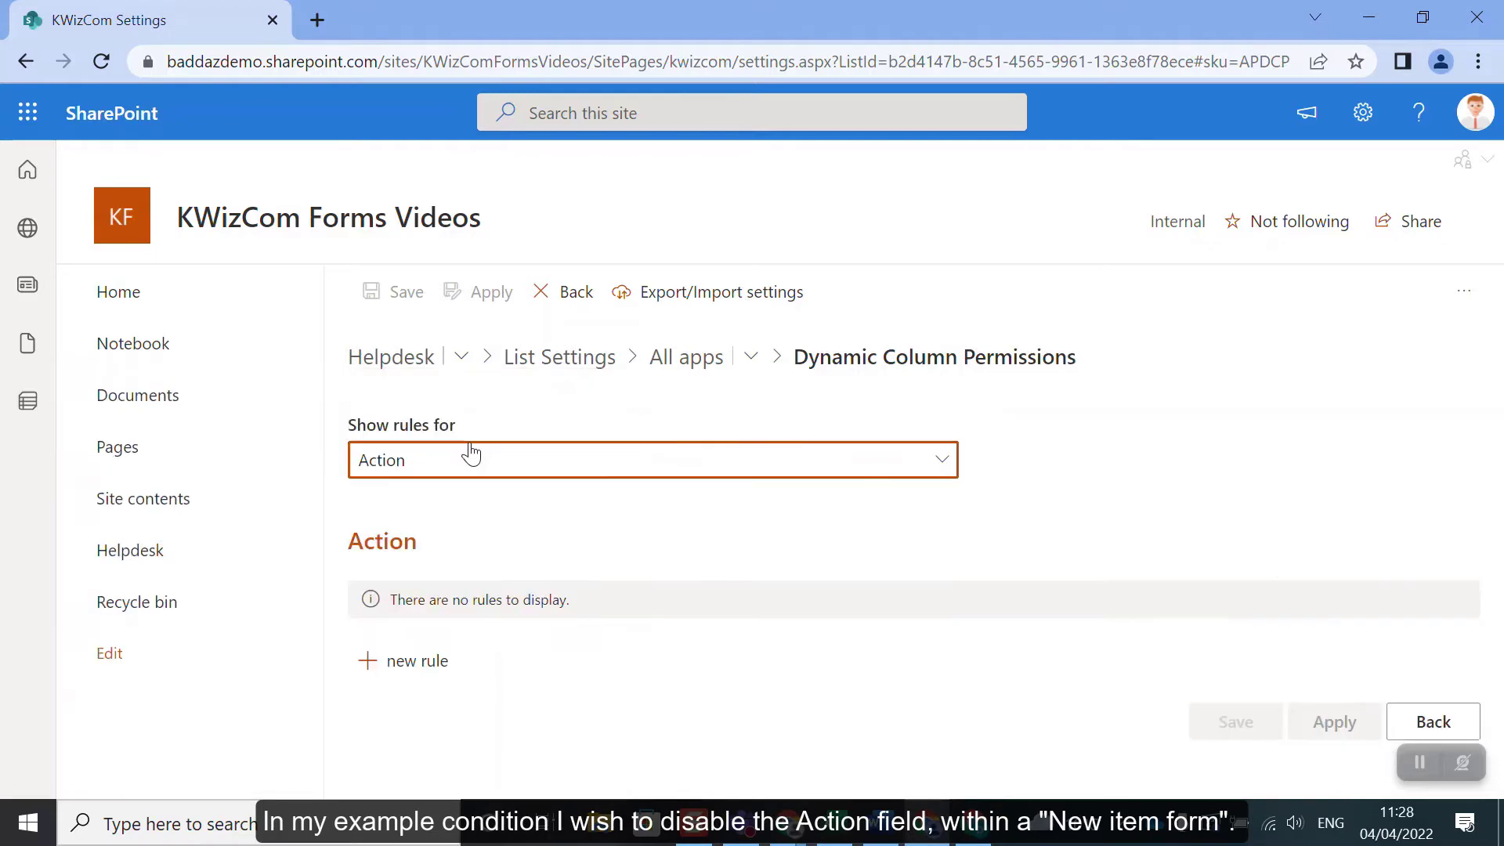
Create a new Action rule of type Disable for the new item form
click(423, 663)
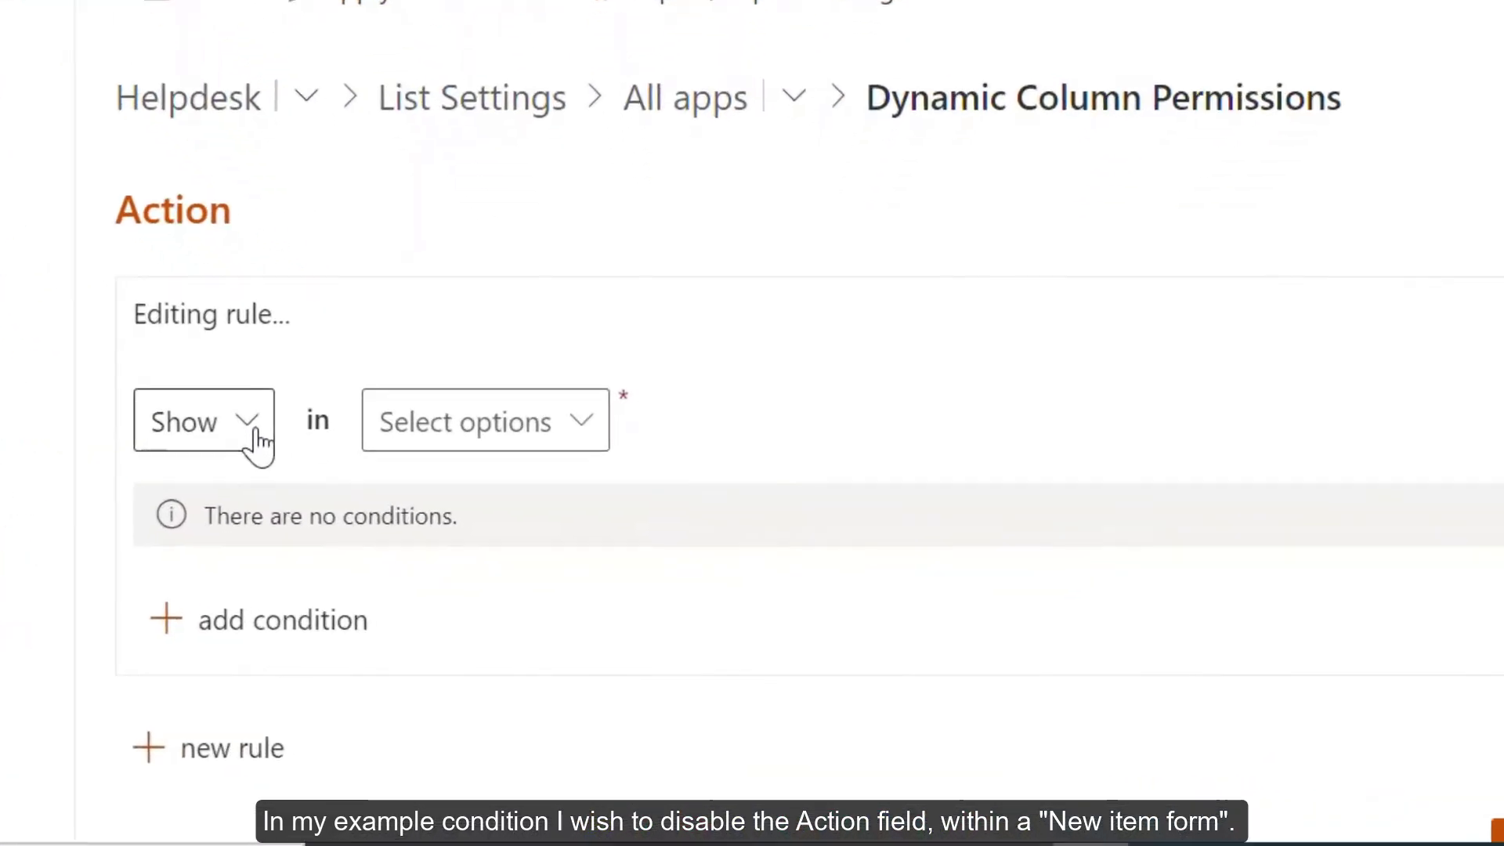
click(426, 669)
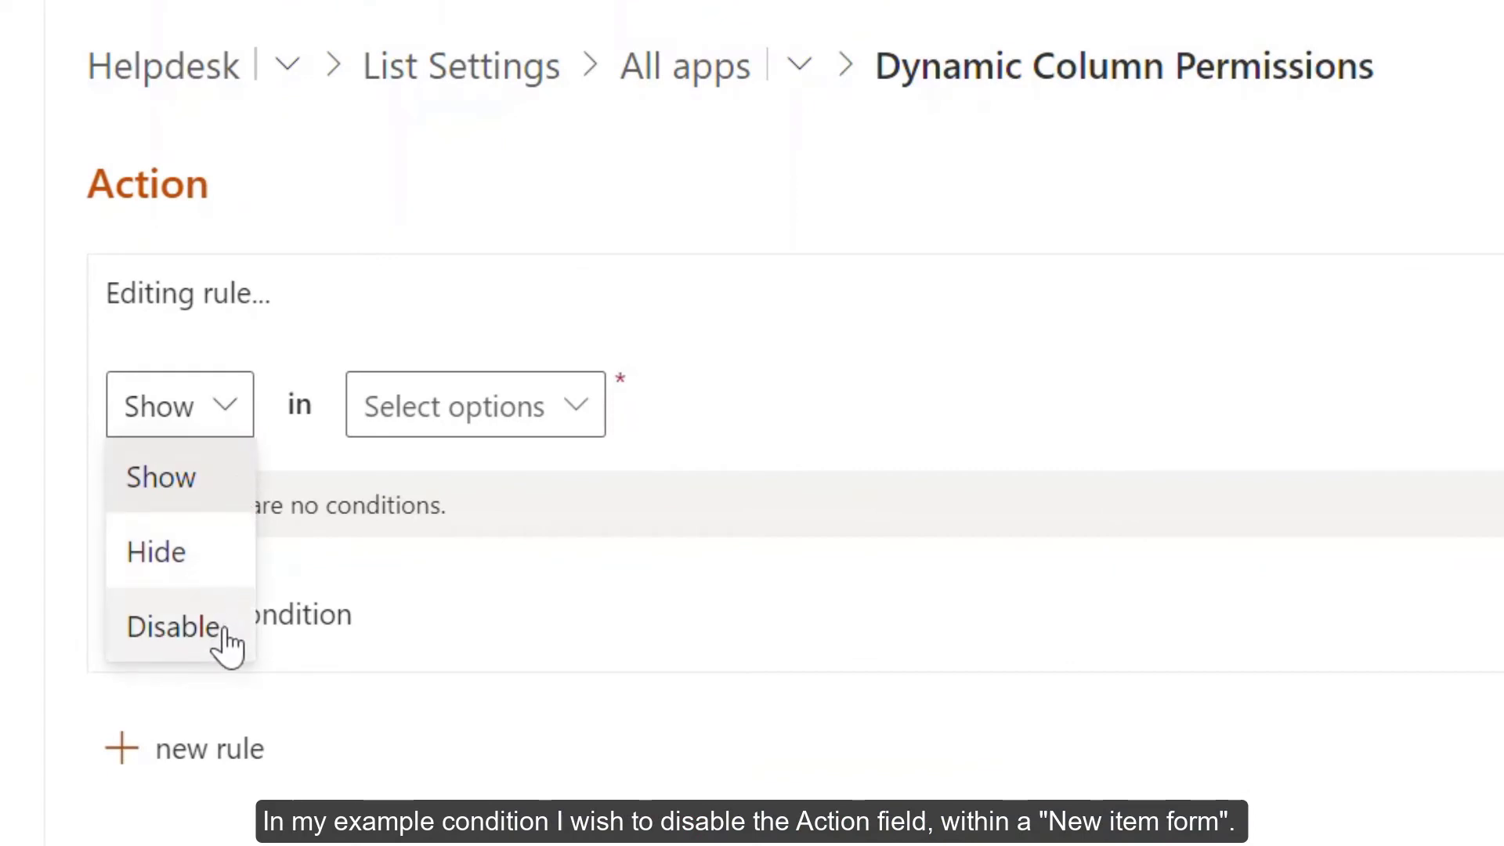
click(224, 627)
click(609, 413)
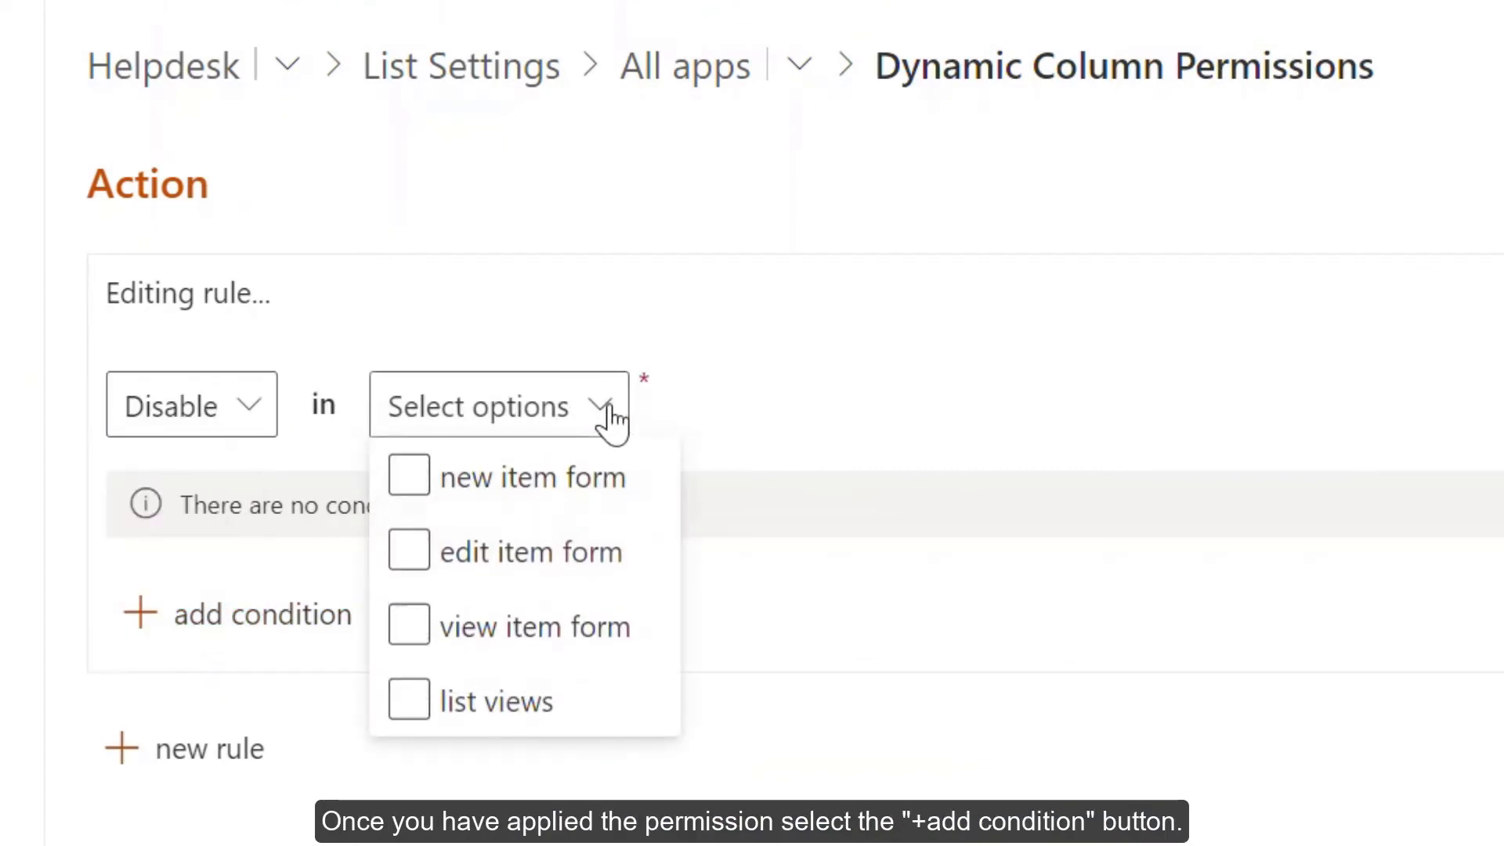
click(605, 492)
click(813, 450)
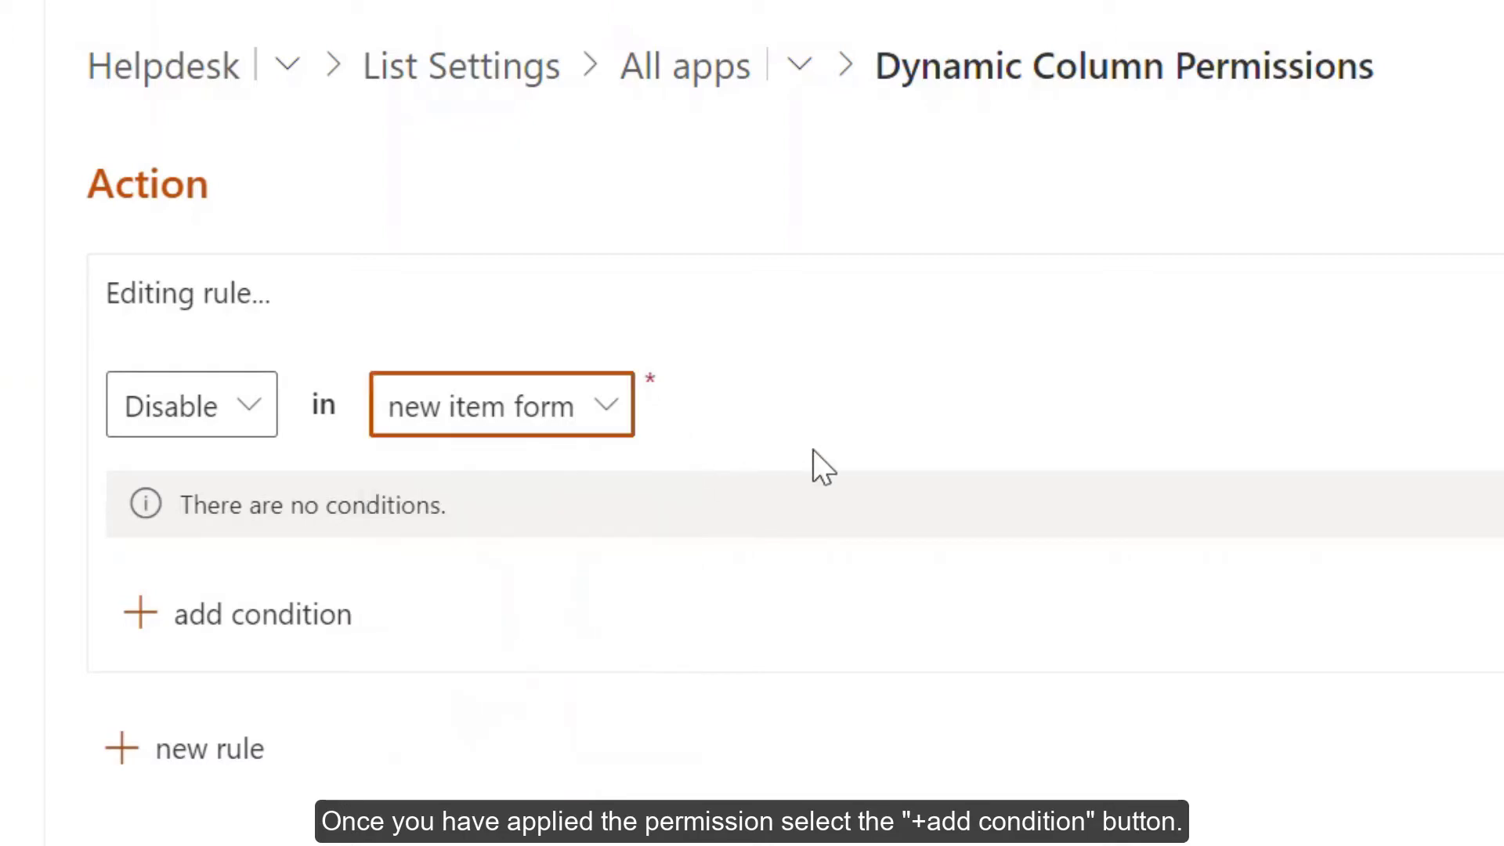
Add the condition Resolved equals checked to the rule and save it
scroll(813, 450, down, 1)
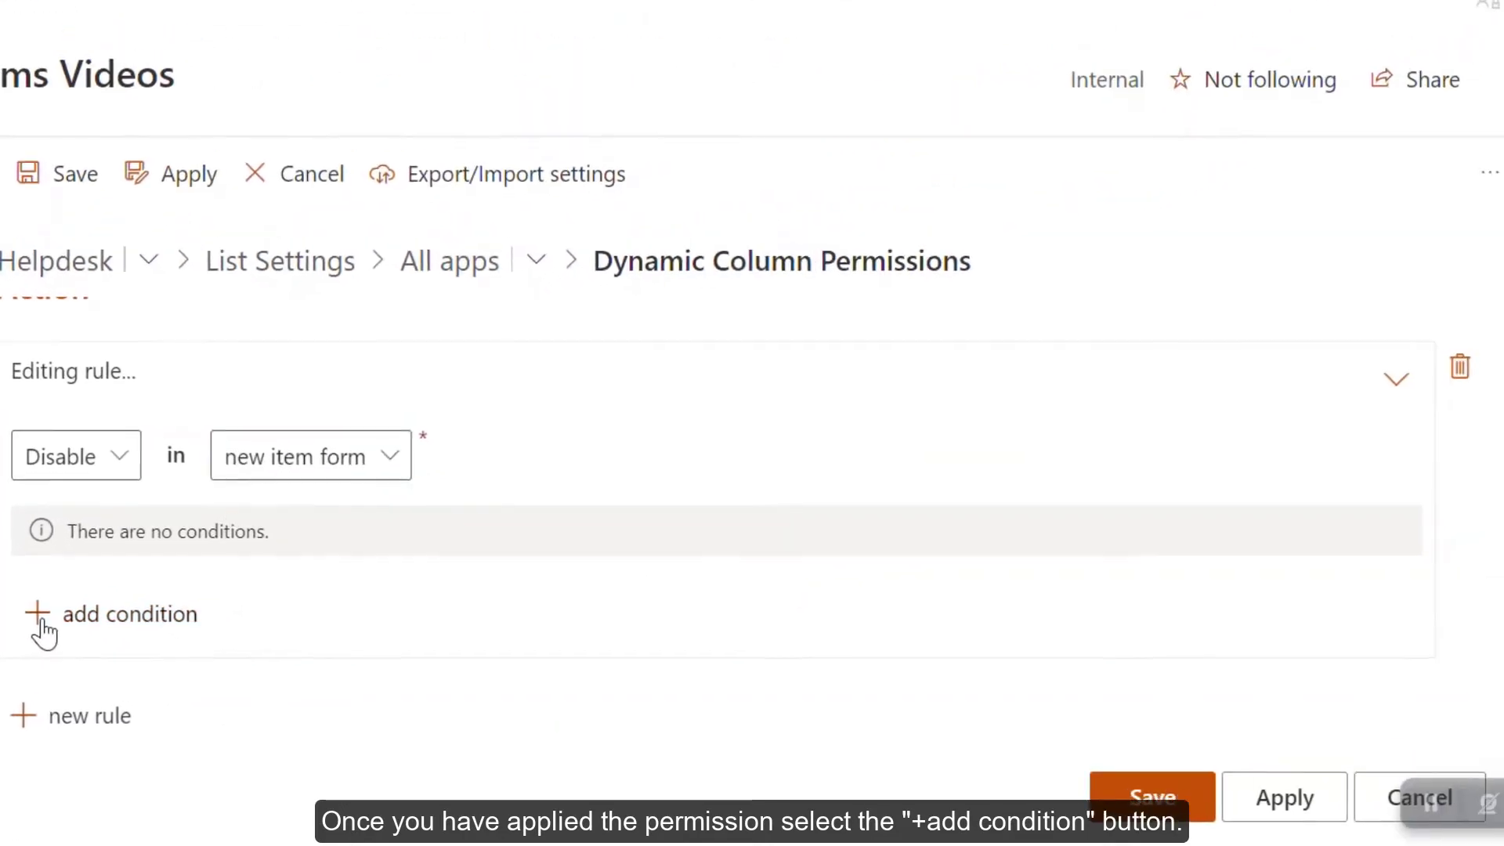
click(125, 547)
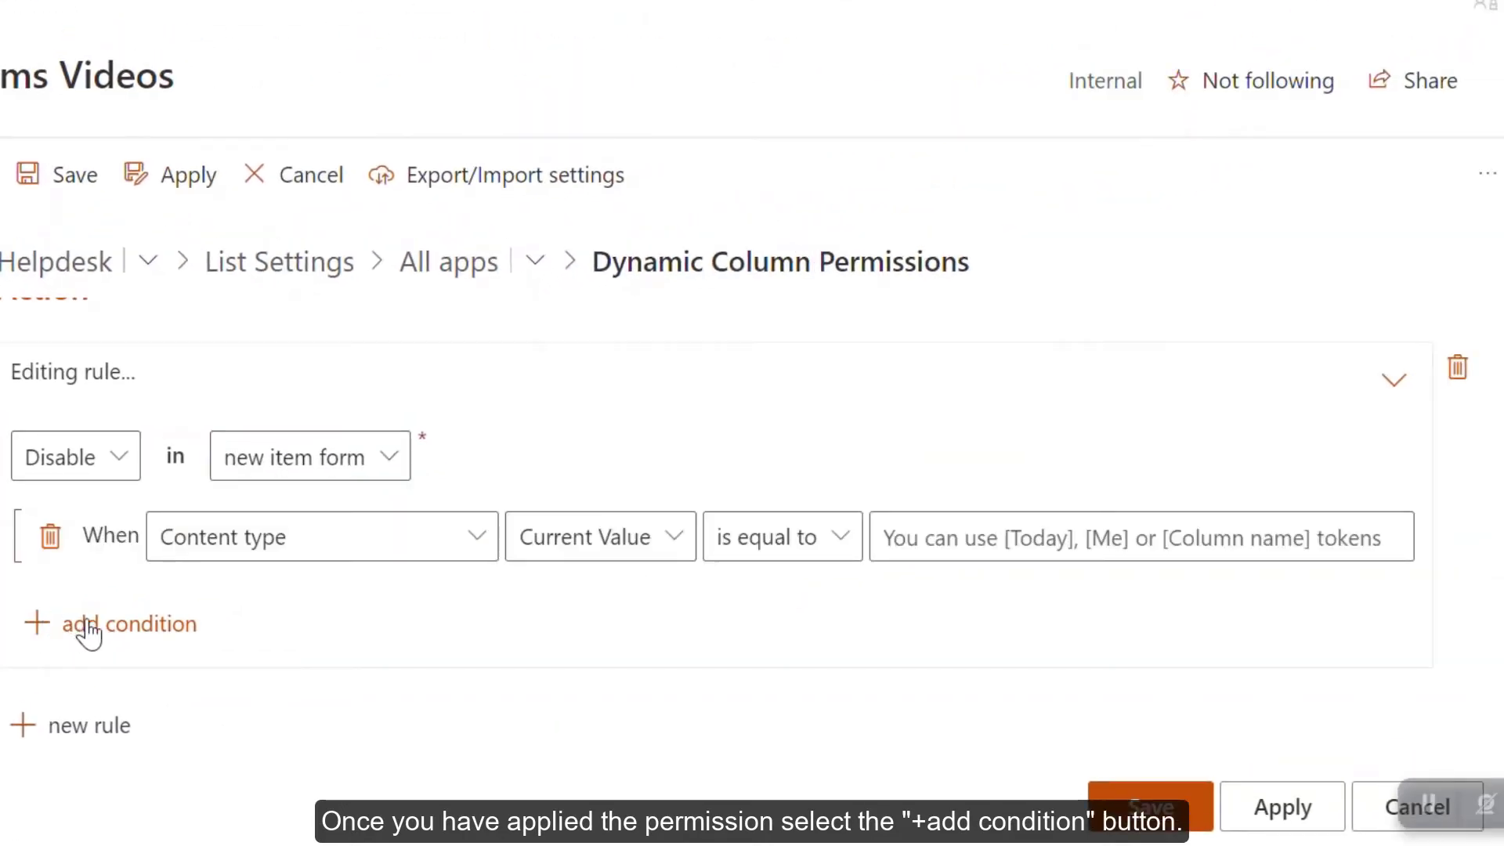
click(480, 544)
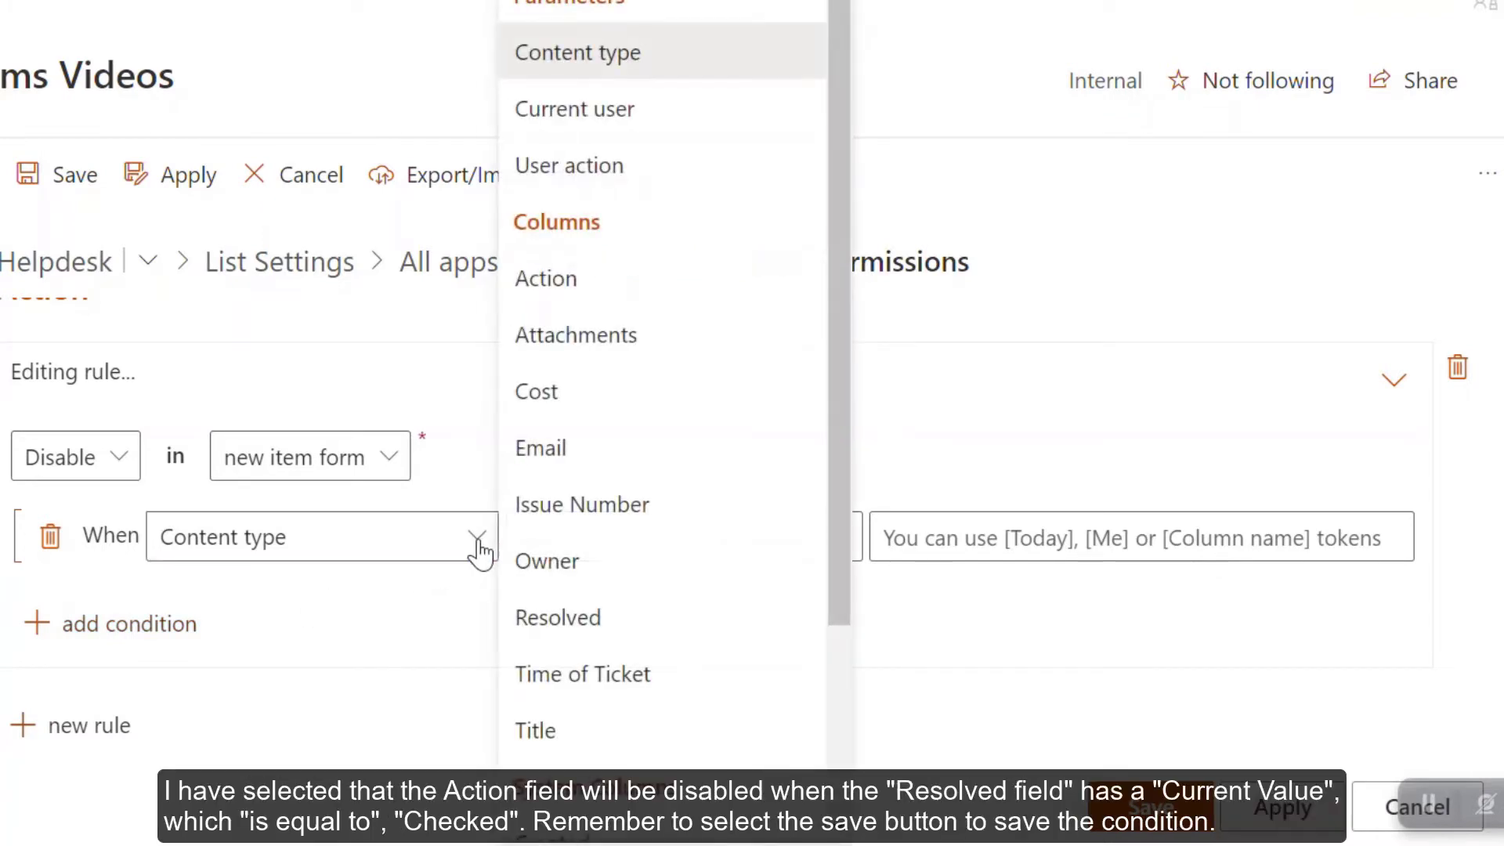
click(531, 625)
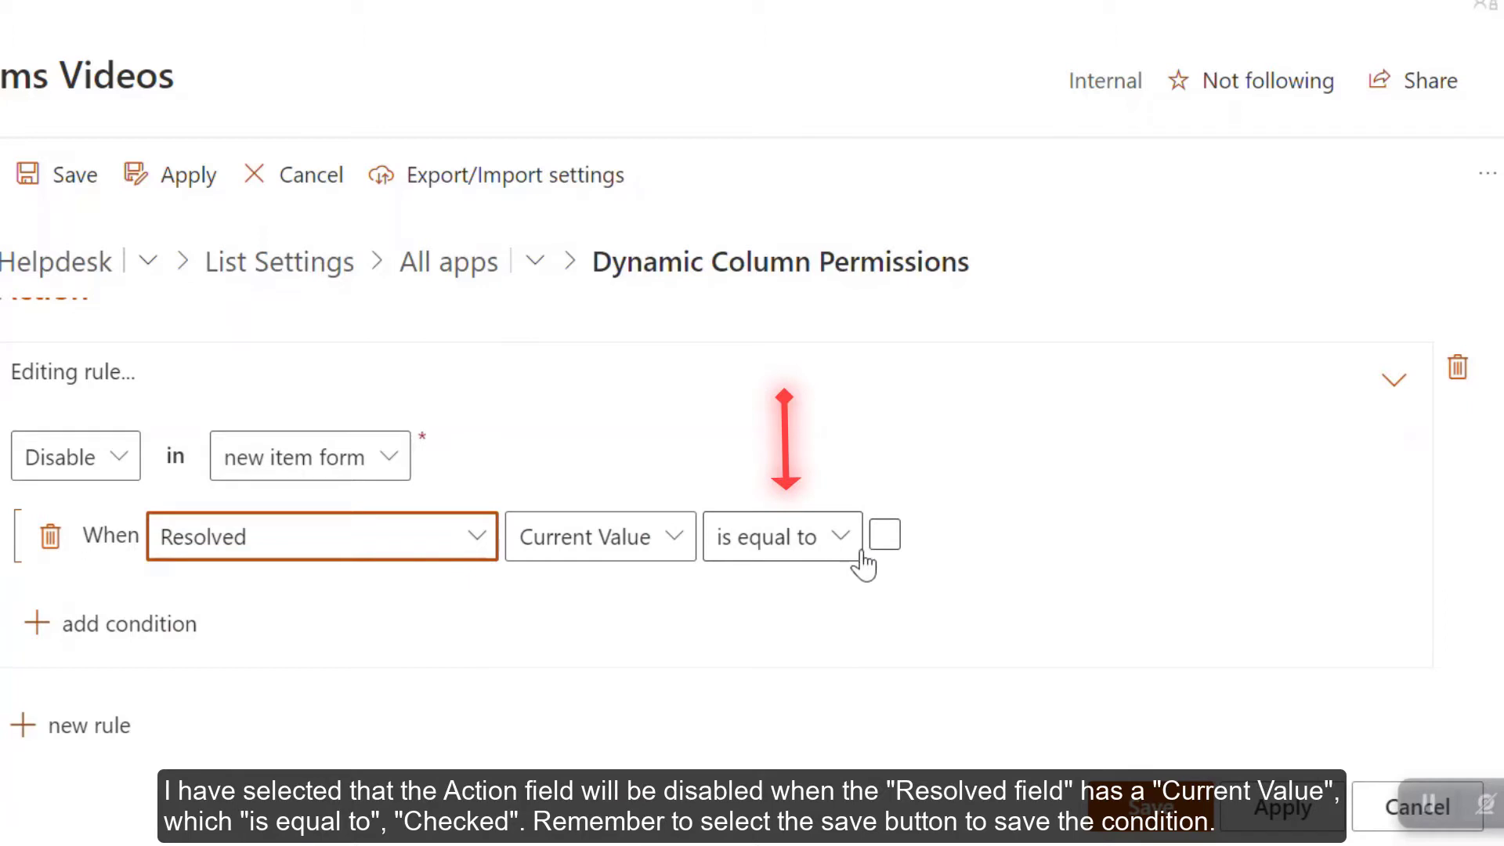
click(885, 536)
click(885, 537)
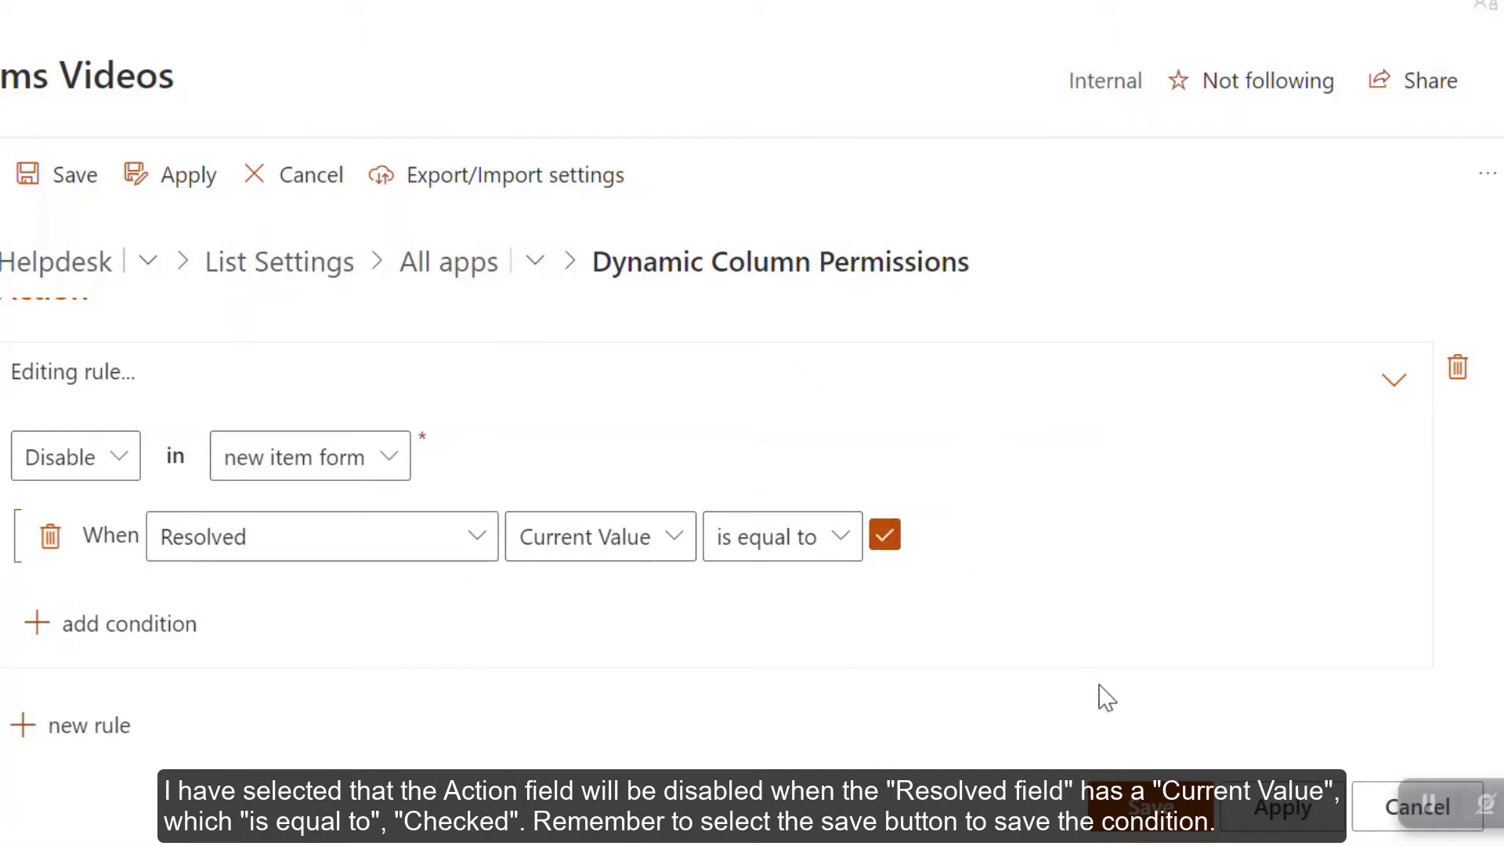
click(1151, 807)
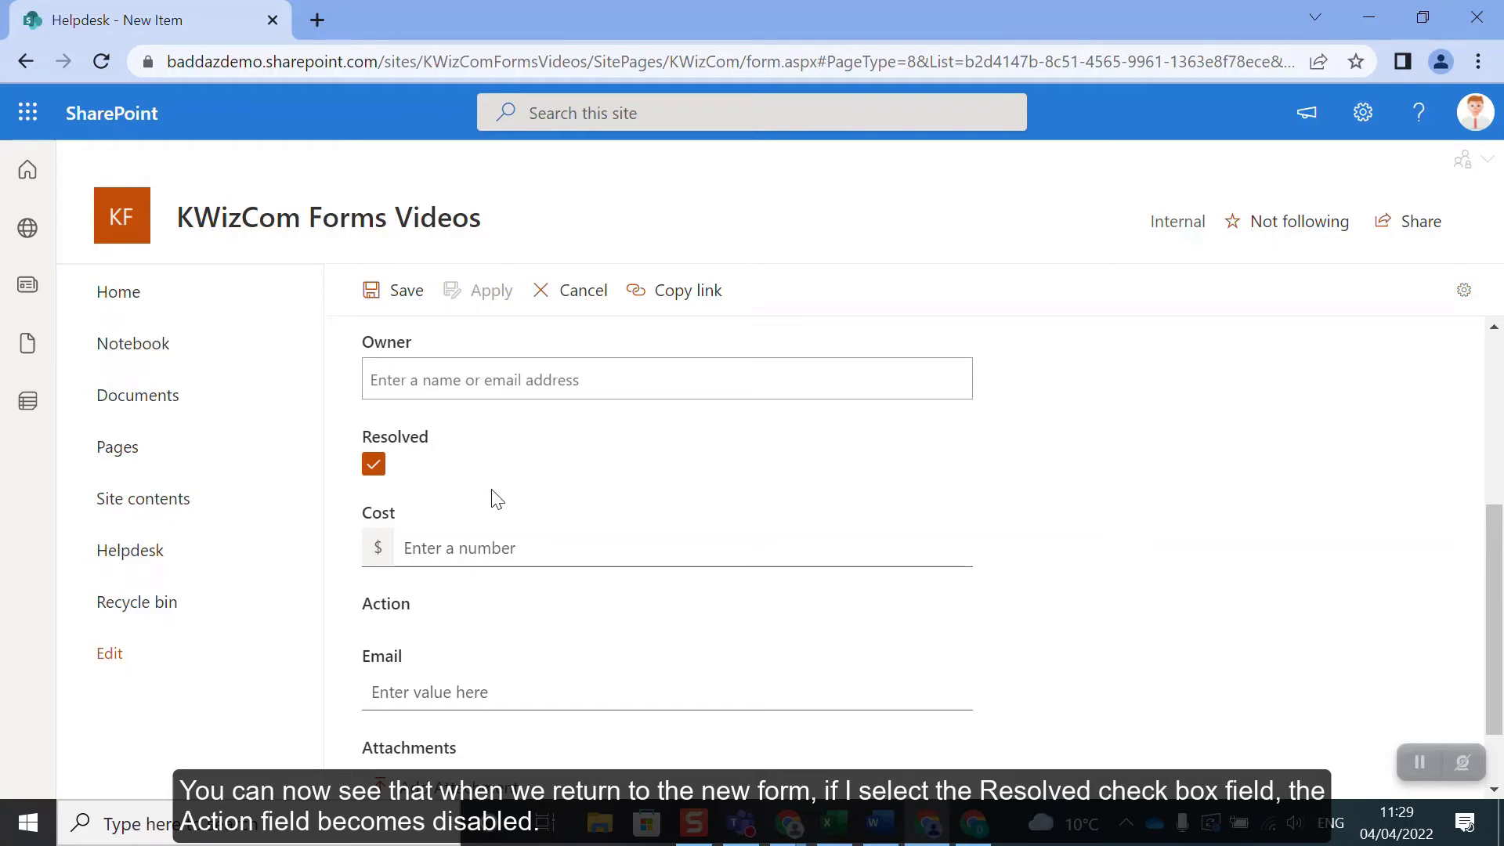
Toggle Resolved off, on, then off to confirm Action disables only when ticked
click(373, 468)
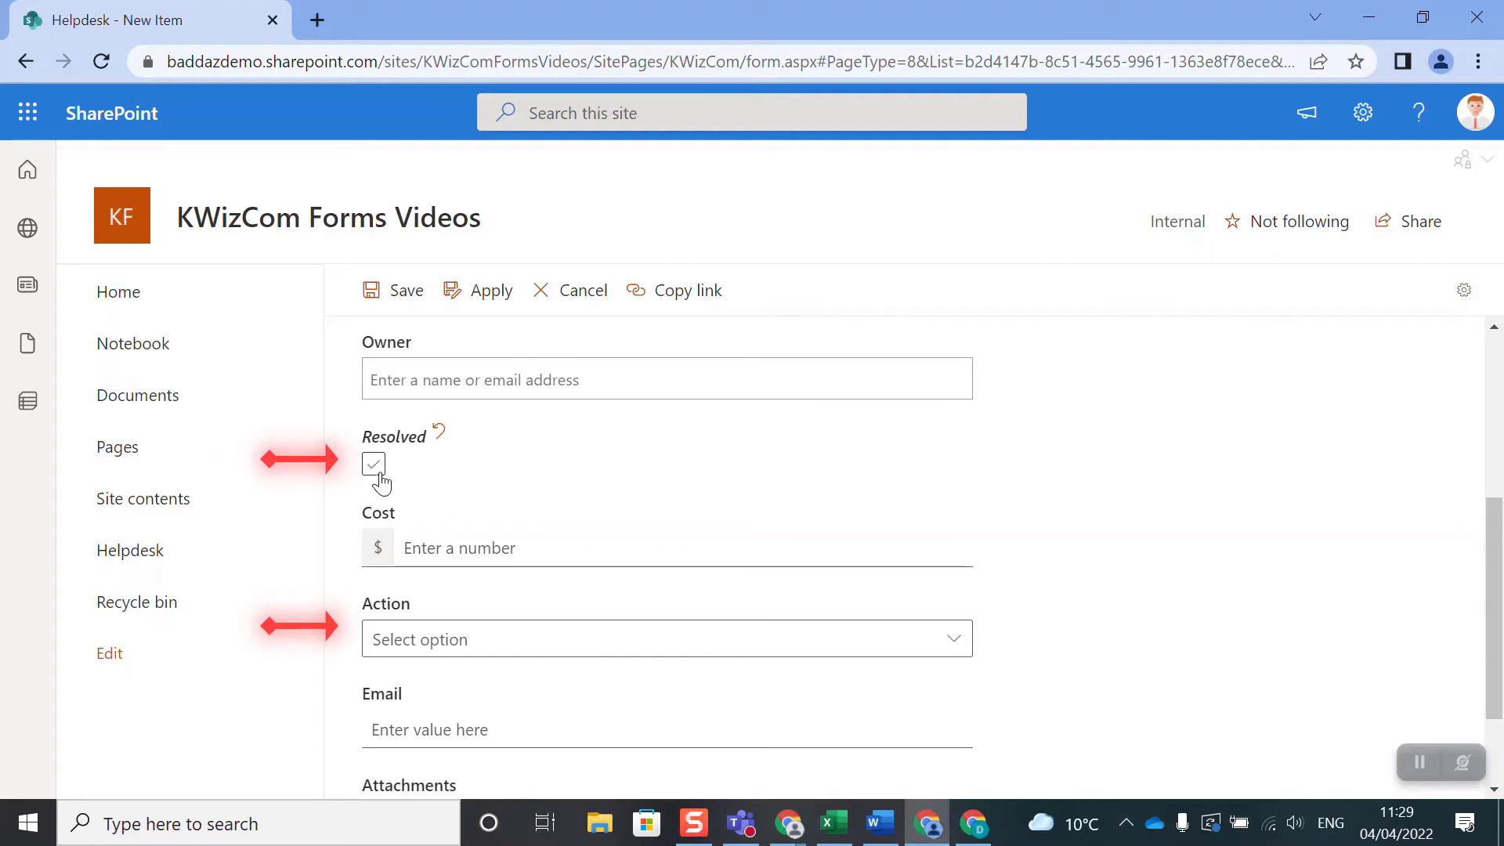
click(375, 470)
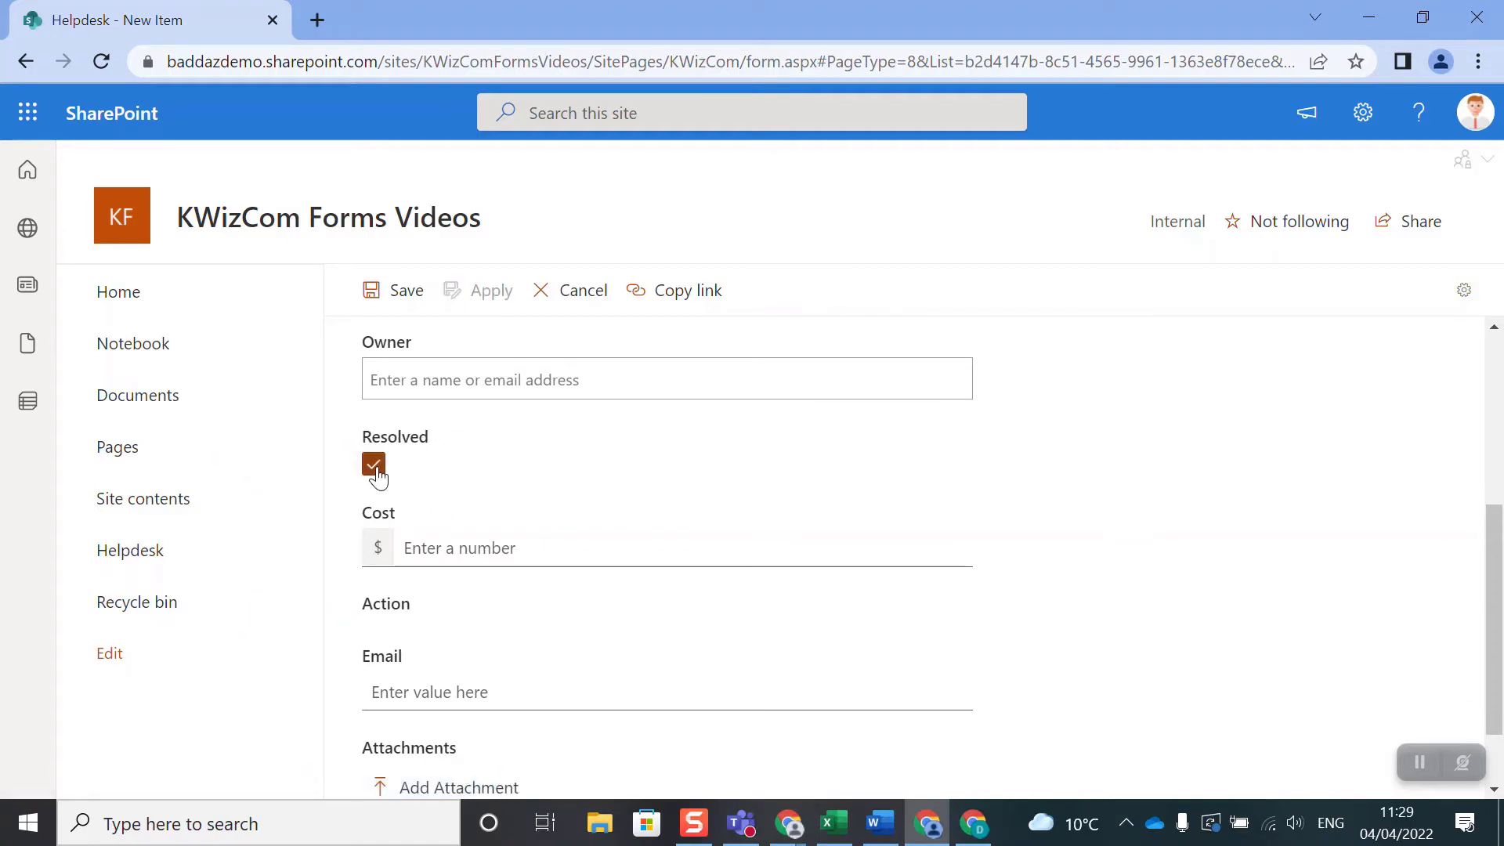
click(375, 470)
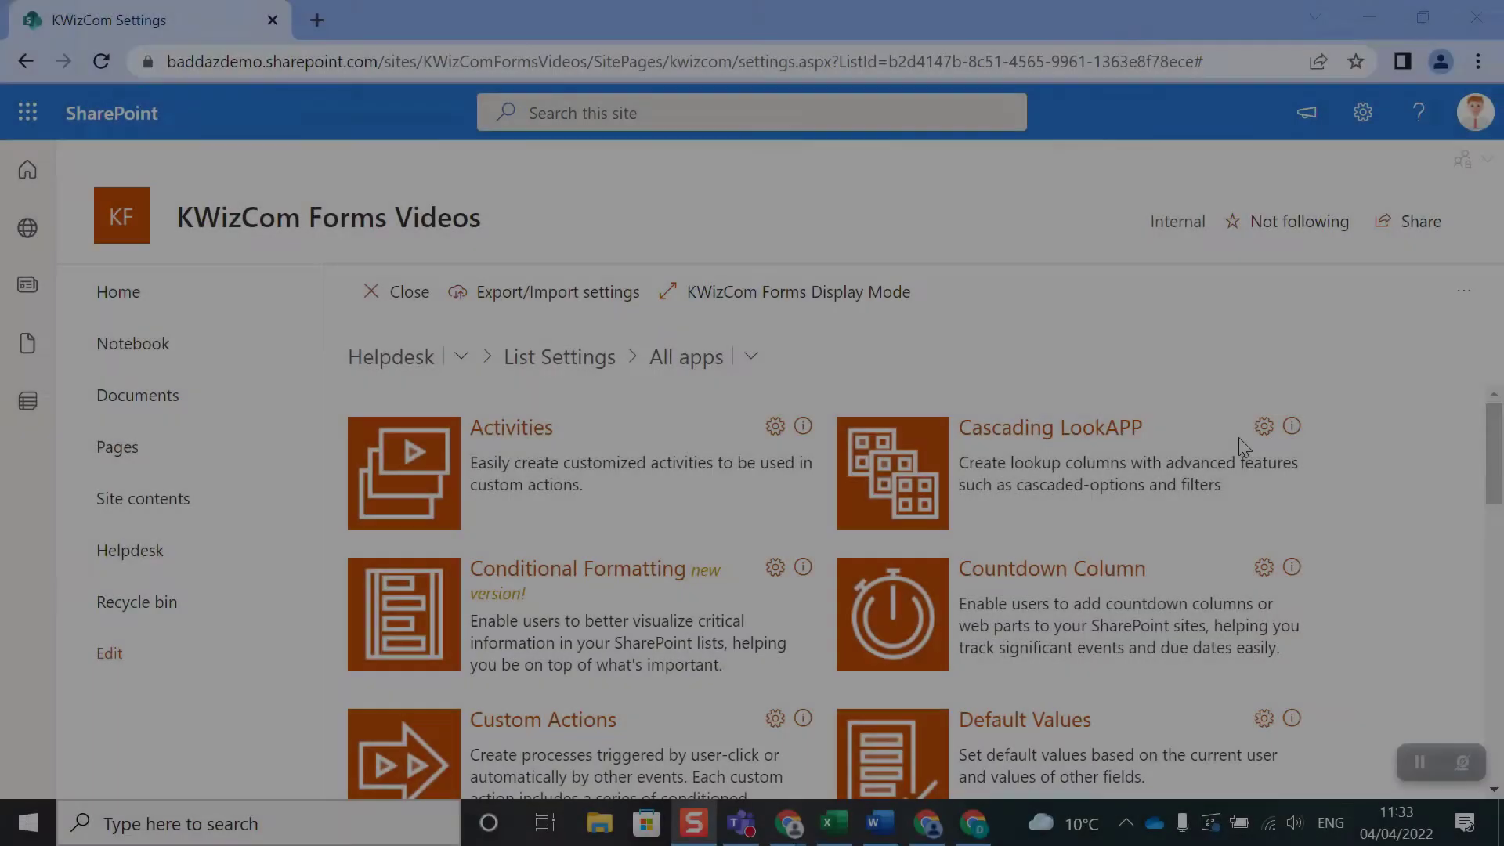
scroll(1242, 450, down, 4)
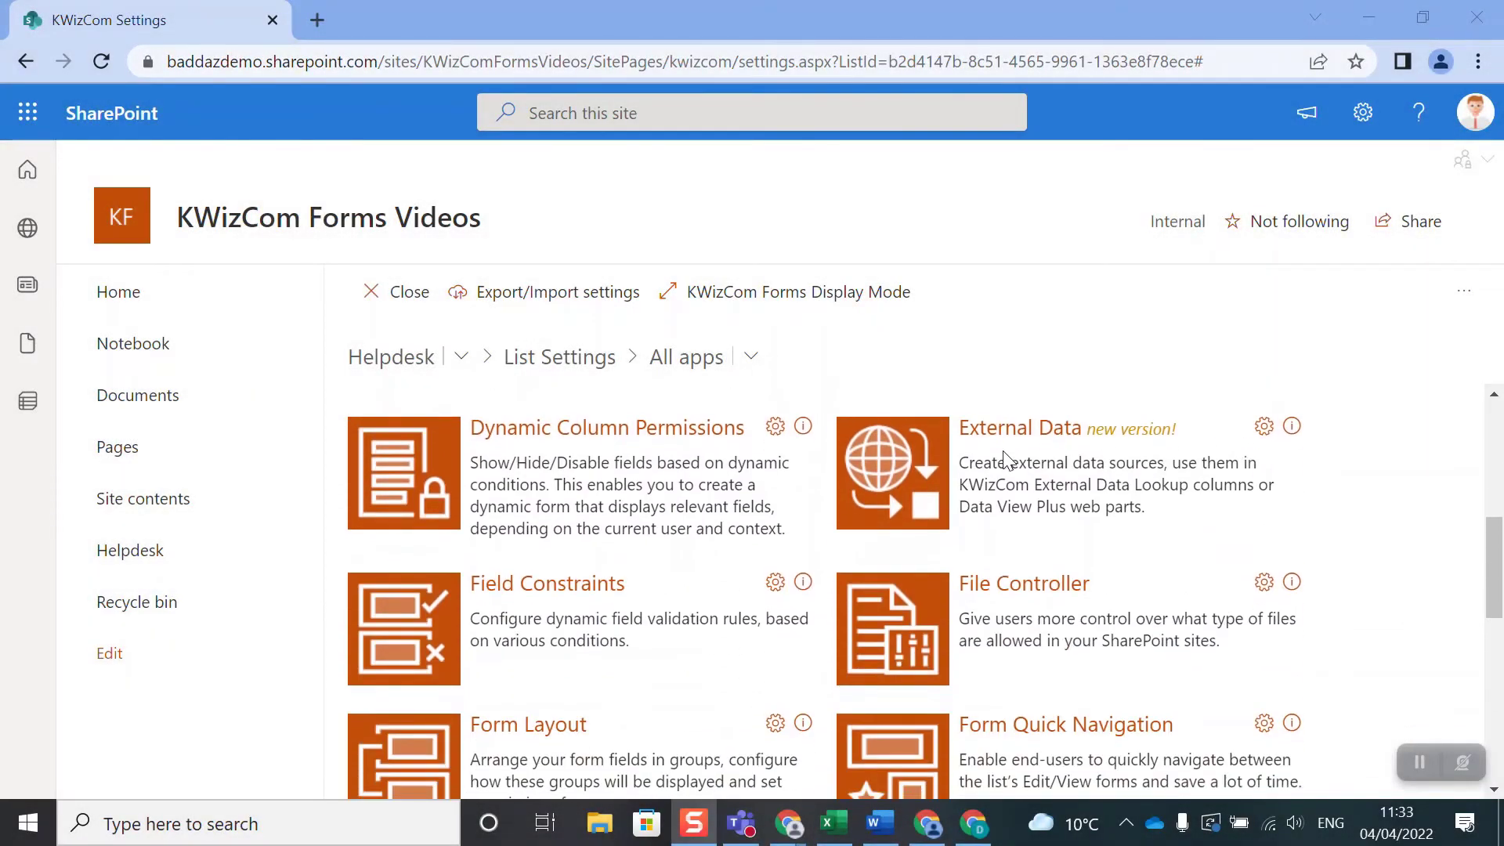
Add a second condition to the Action rule: Cost is greater than or equal to 500
click(768, 425)
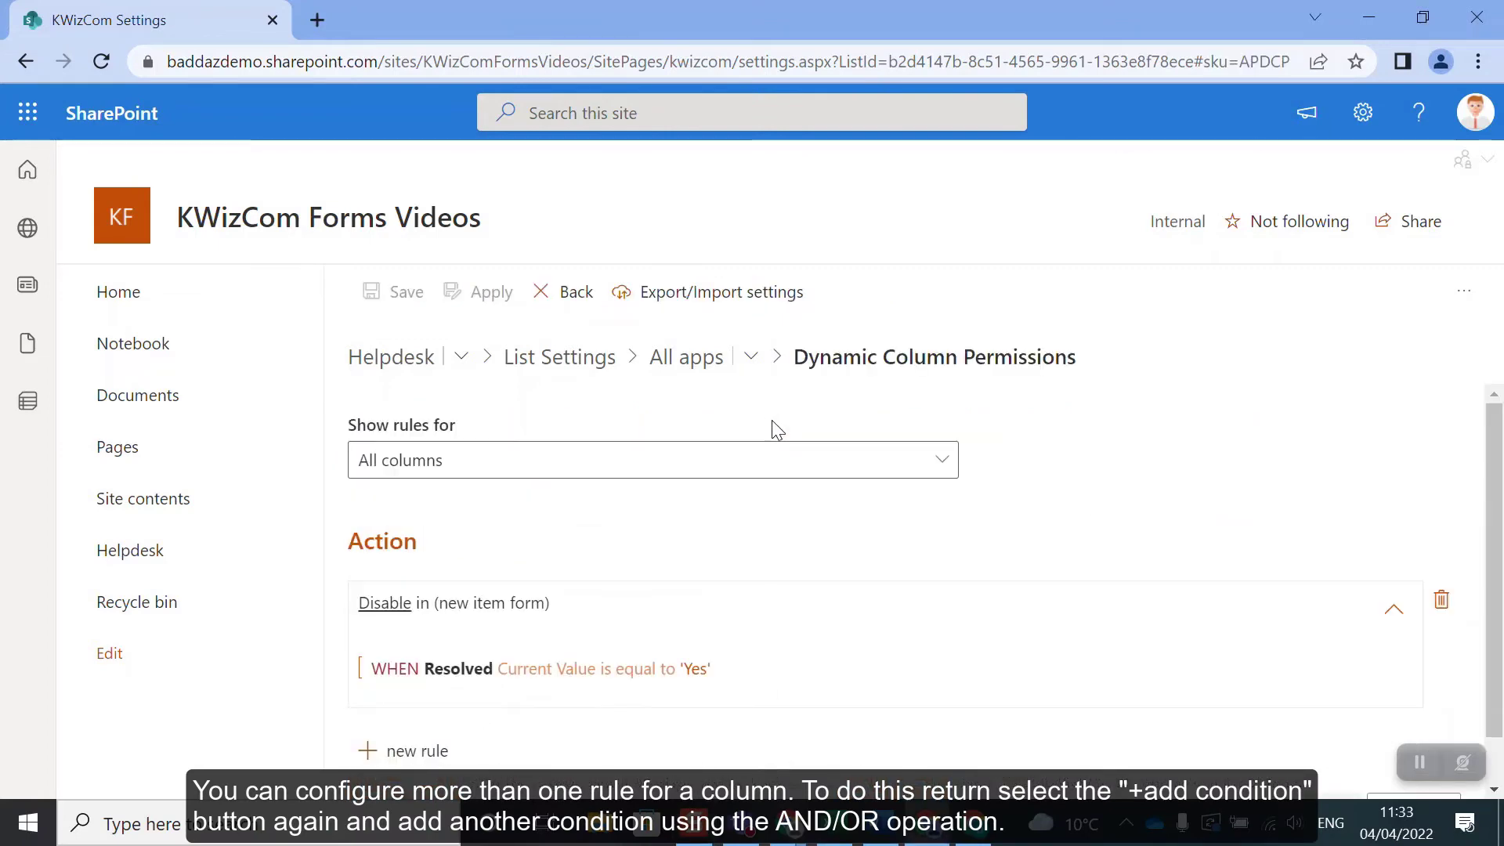
click(565, 637)
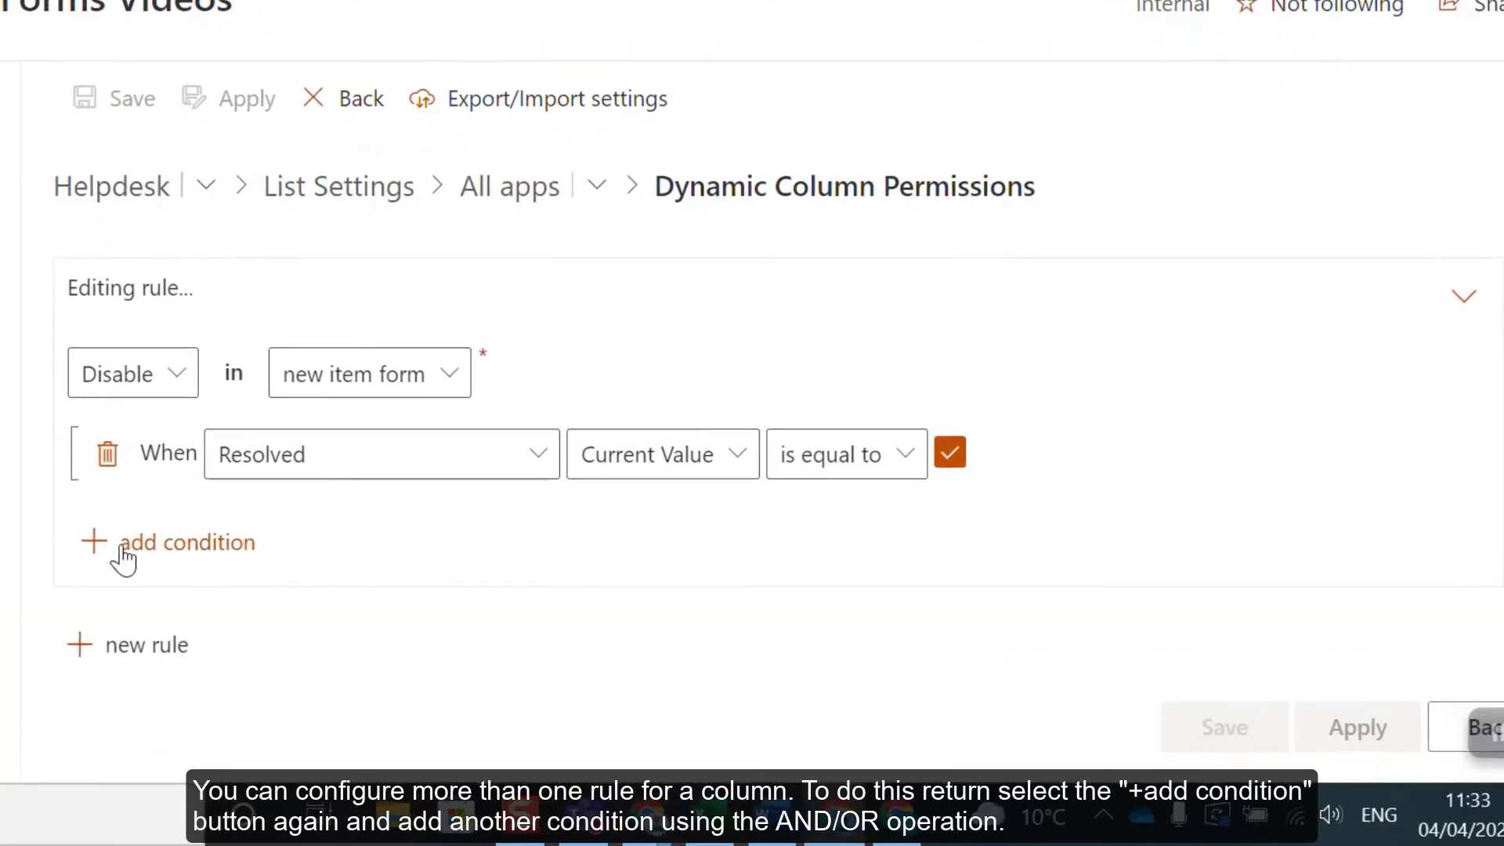
click(36, 535)
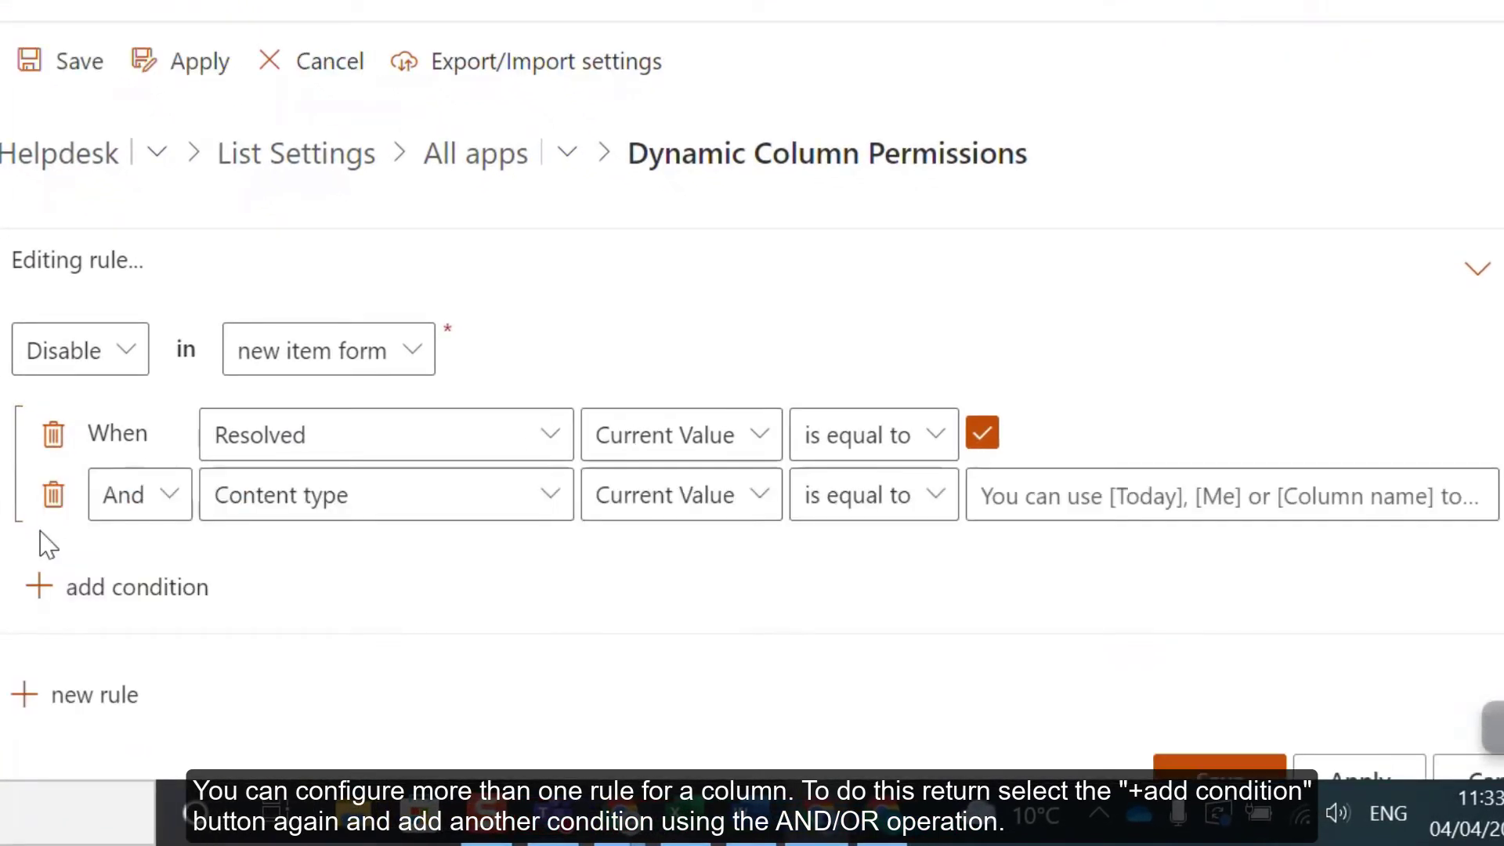
click(555, 505)
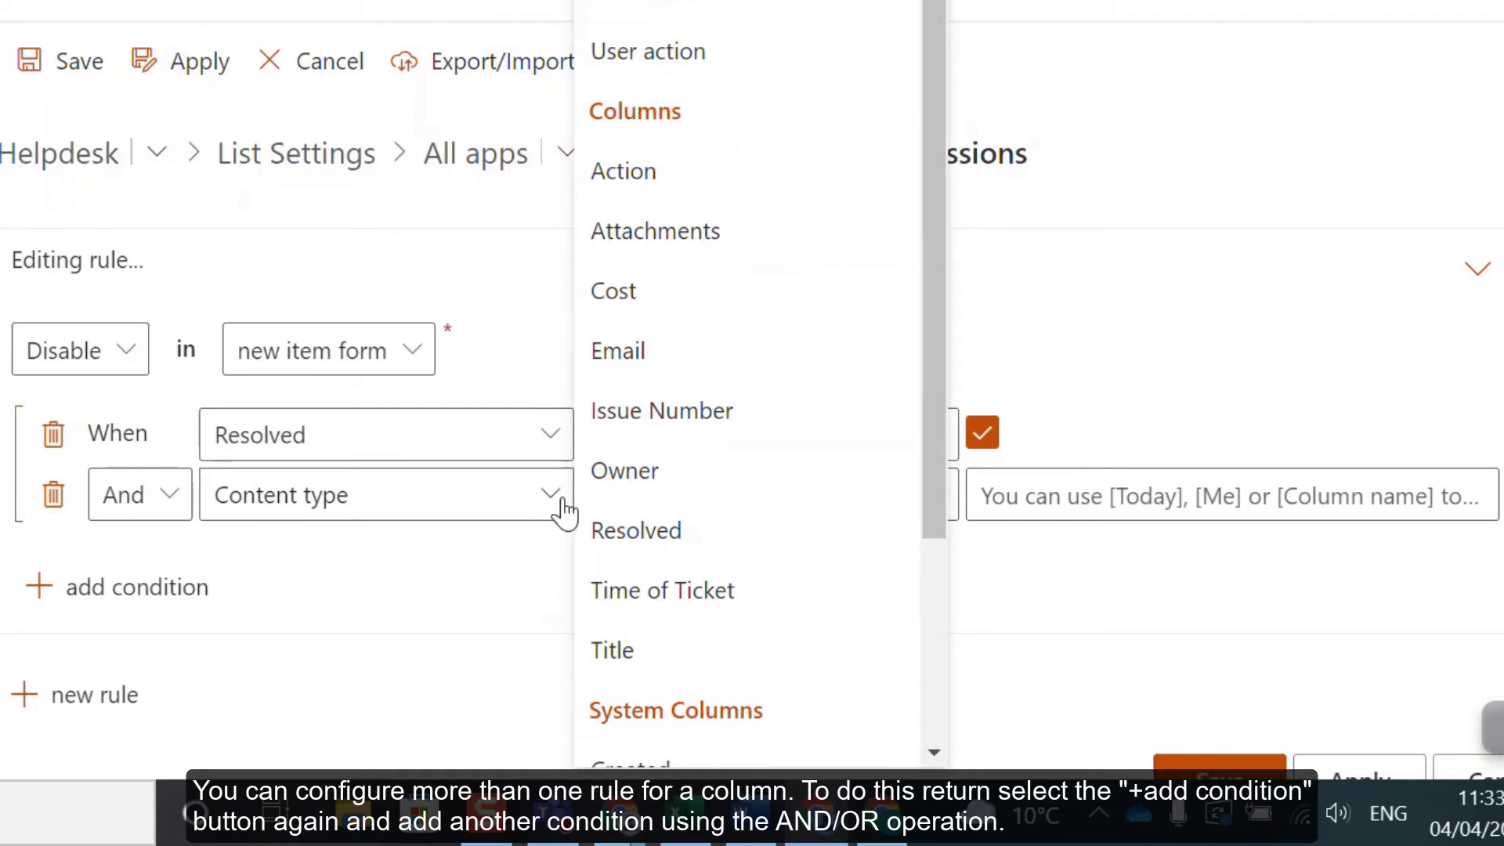
click(610, 303)
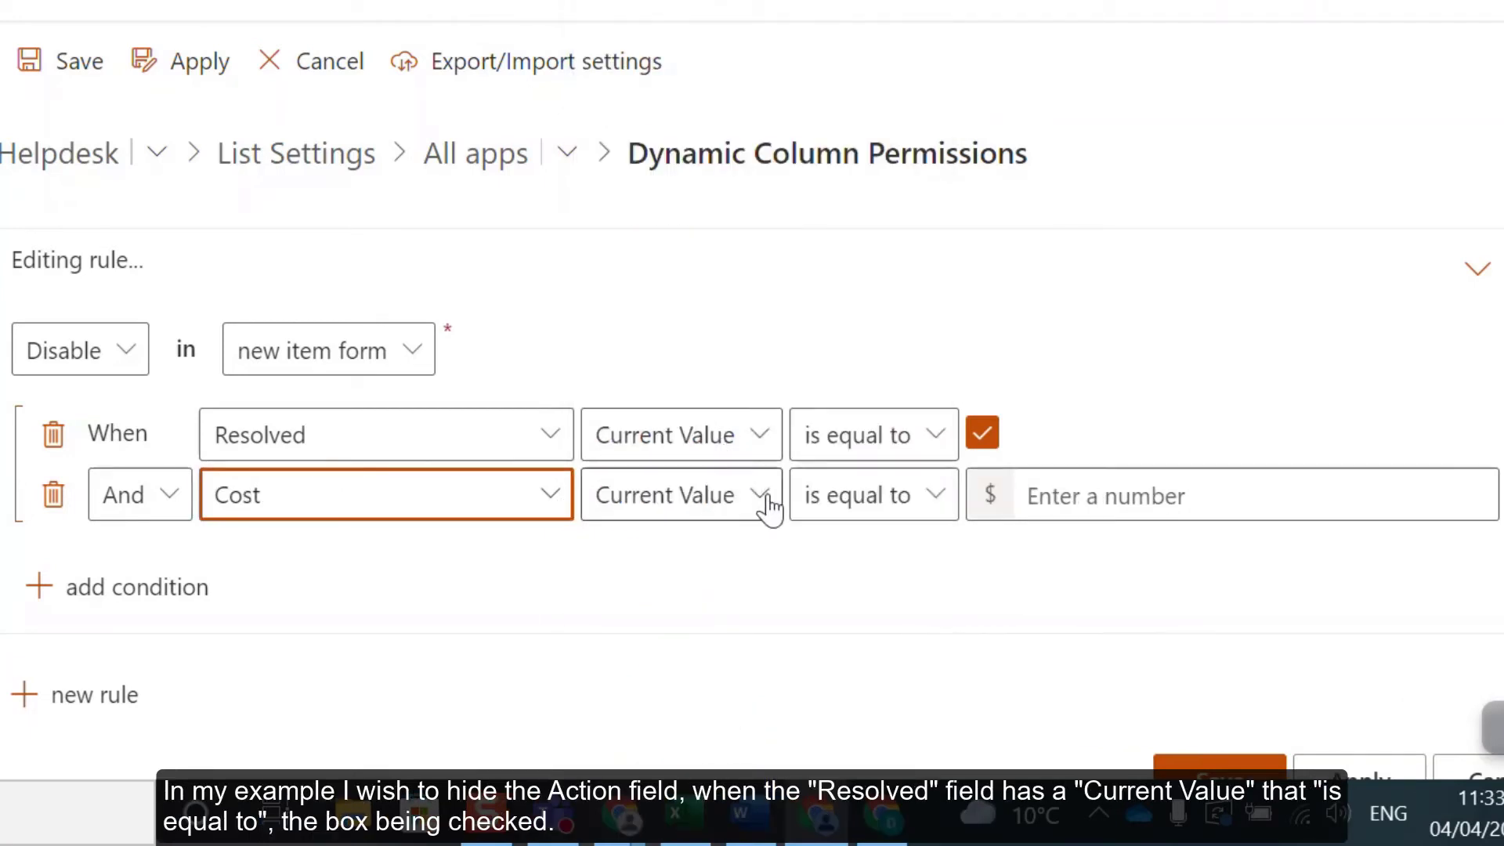
click(947, 504)
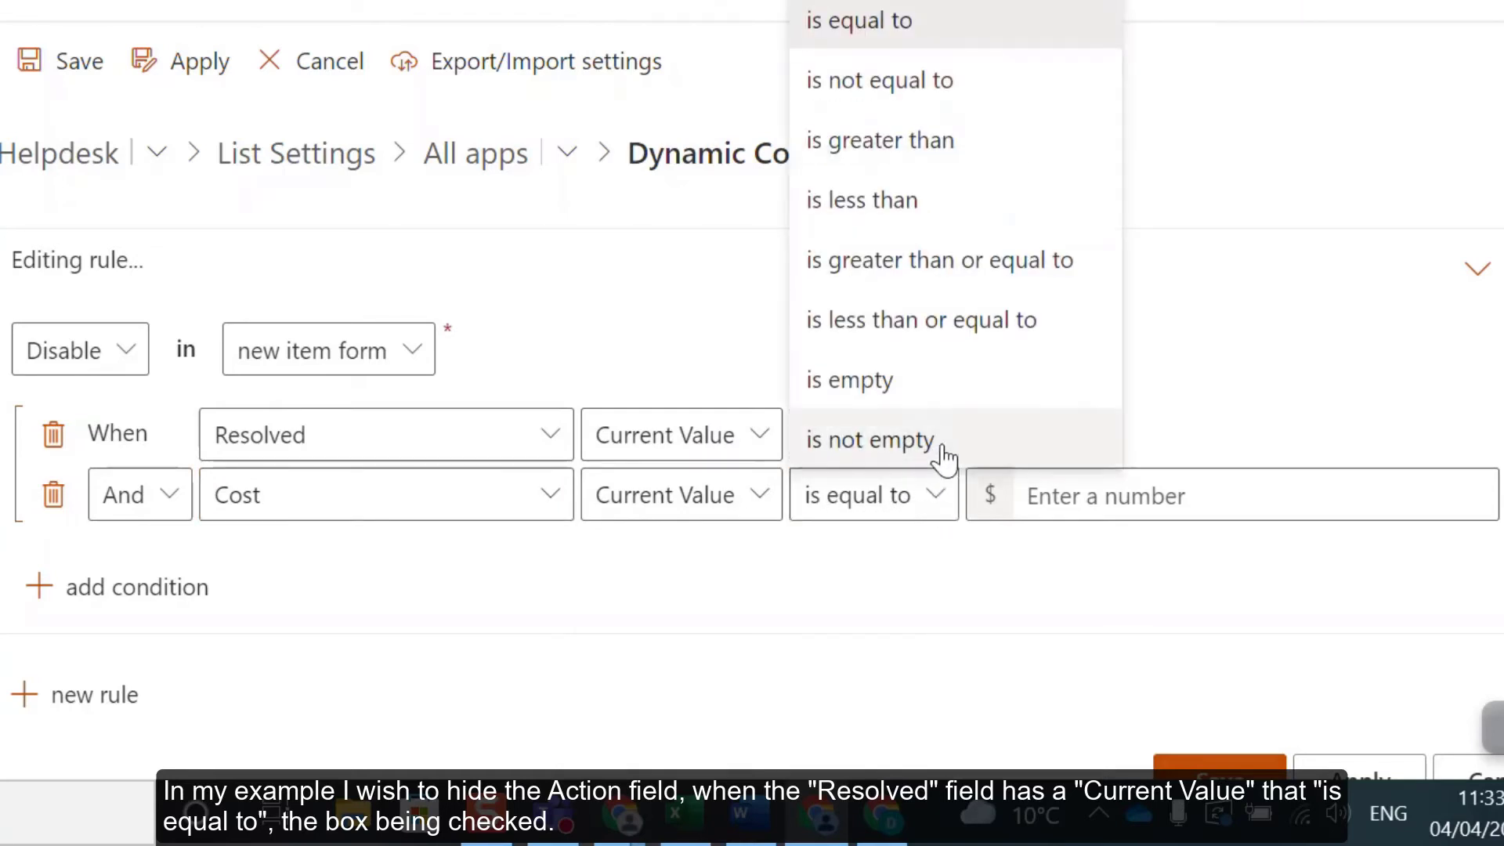
click(931, 272)
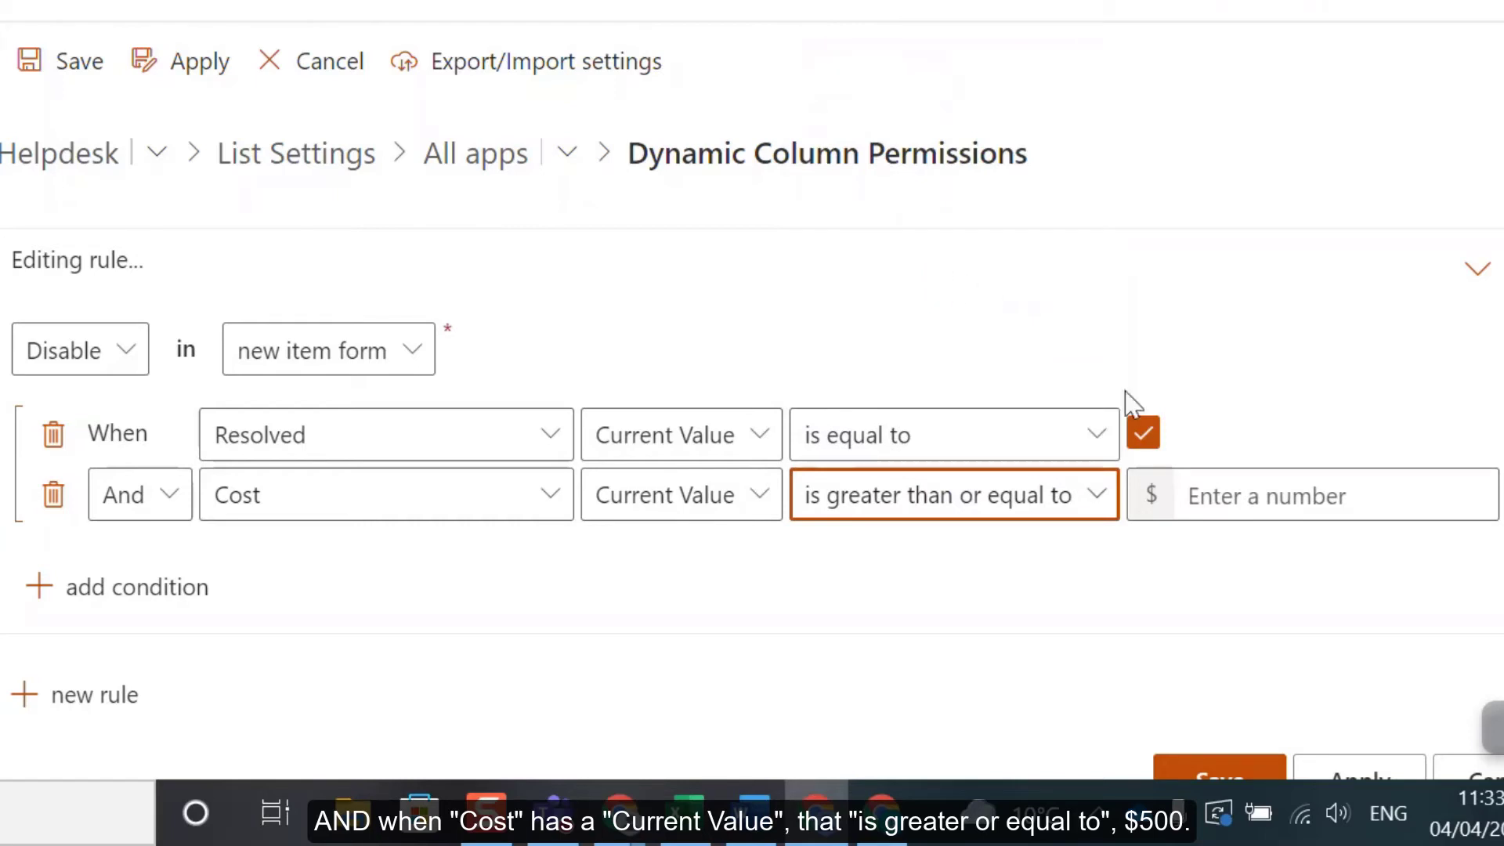
click(1237, 502)
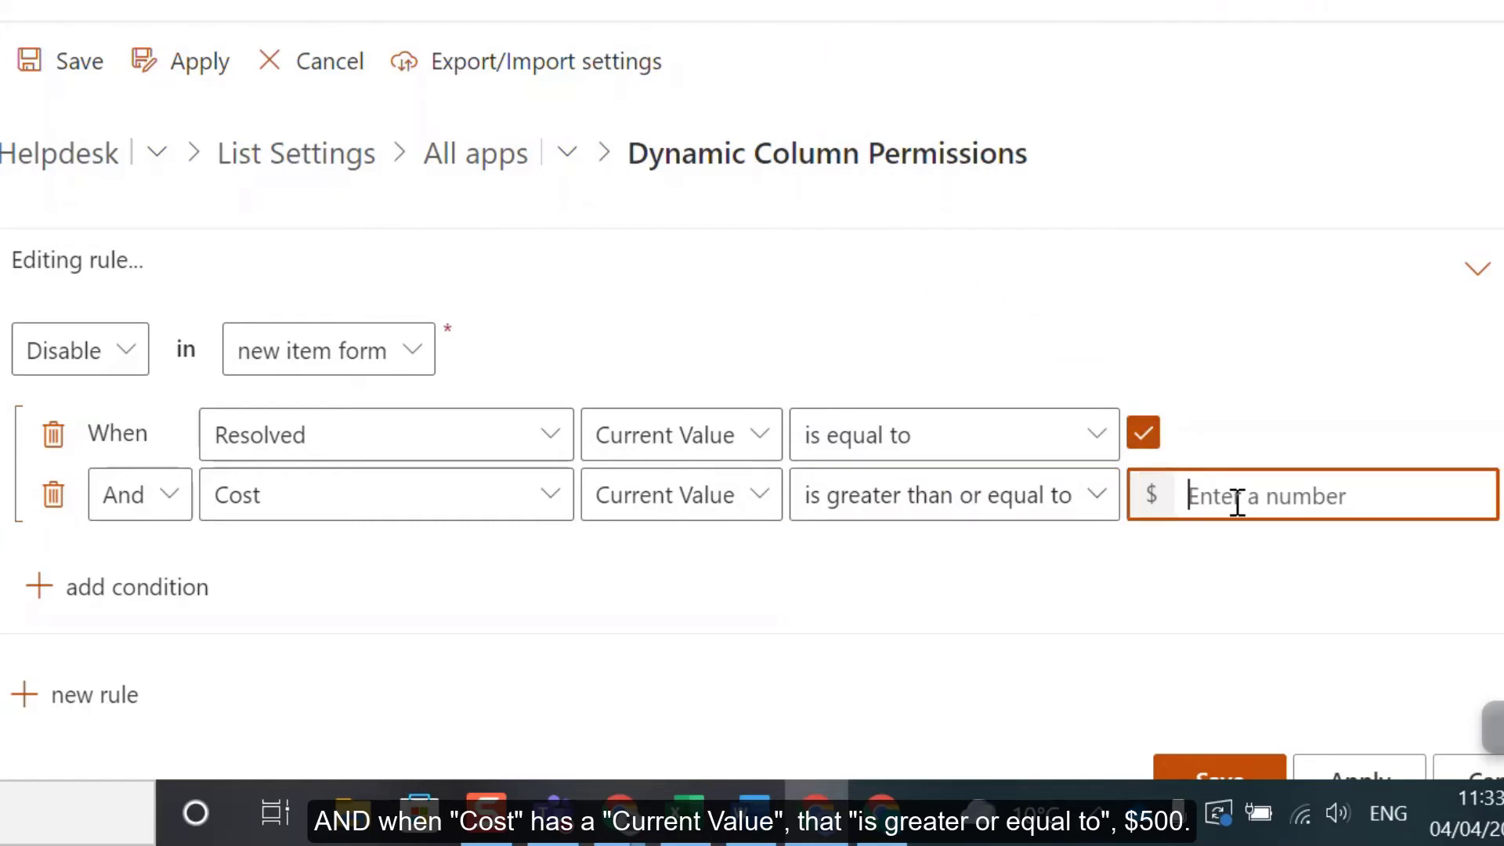
text(500)
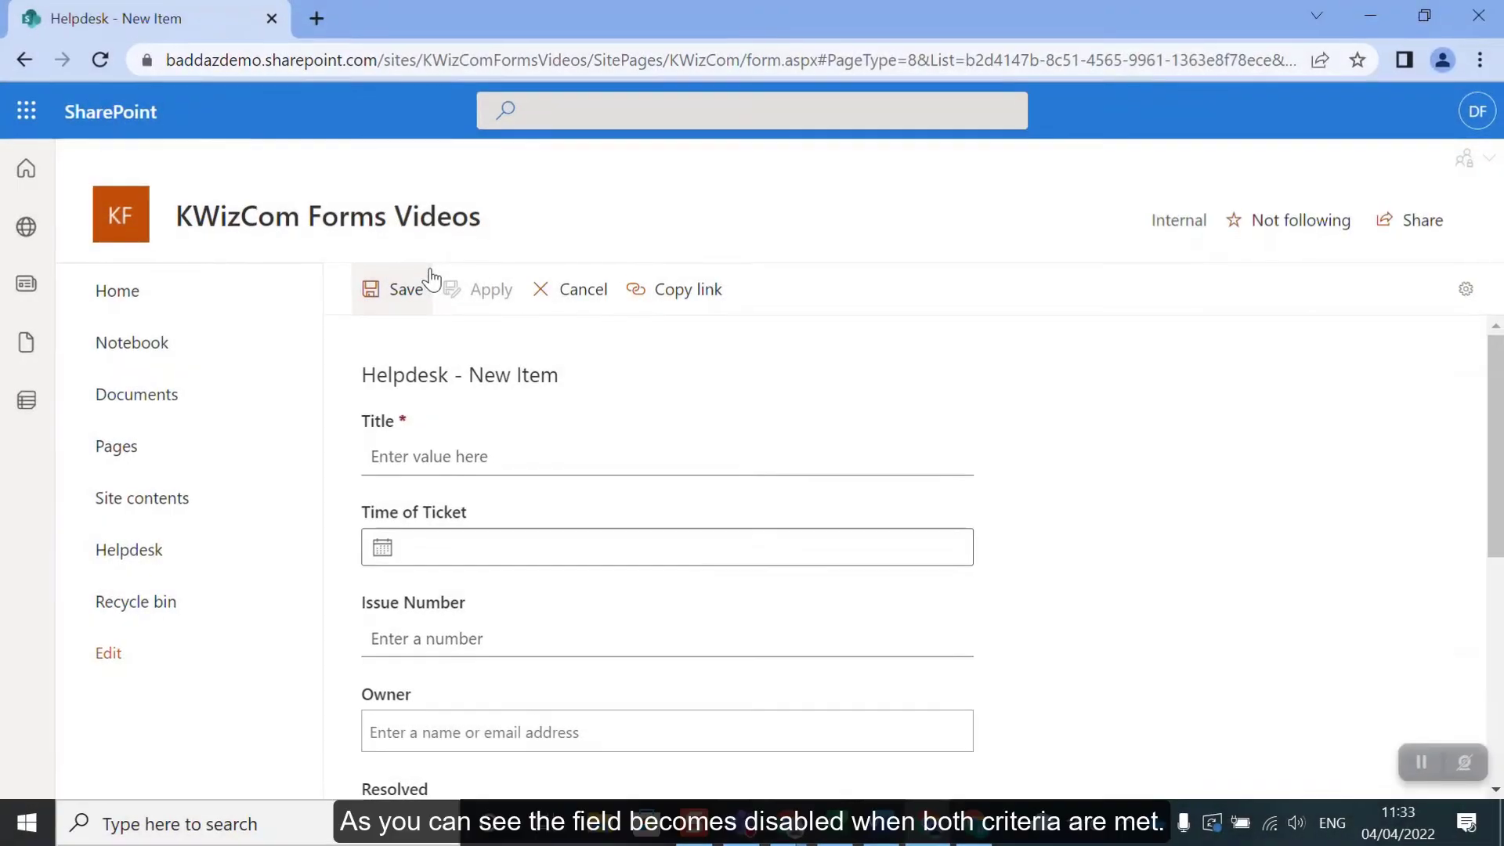
Enter a Cost of 500 on the new Helpdesk item with Resolved checked, disabling Action
scroll(548, 384, down, 4)
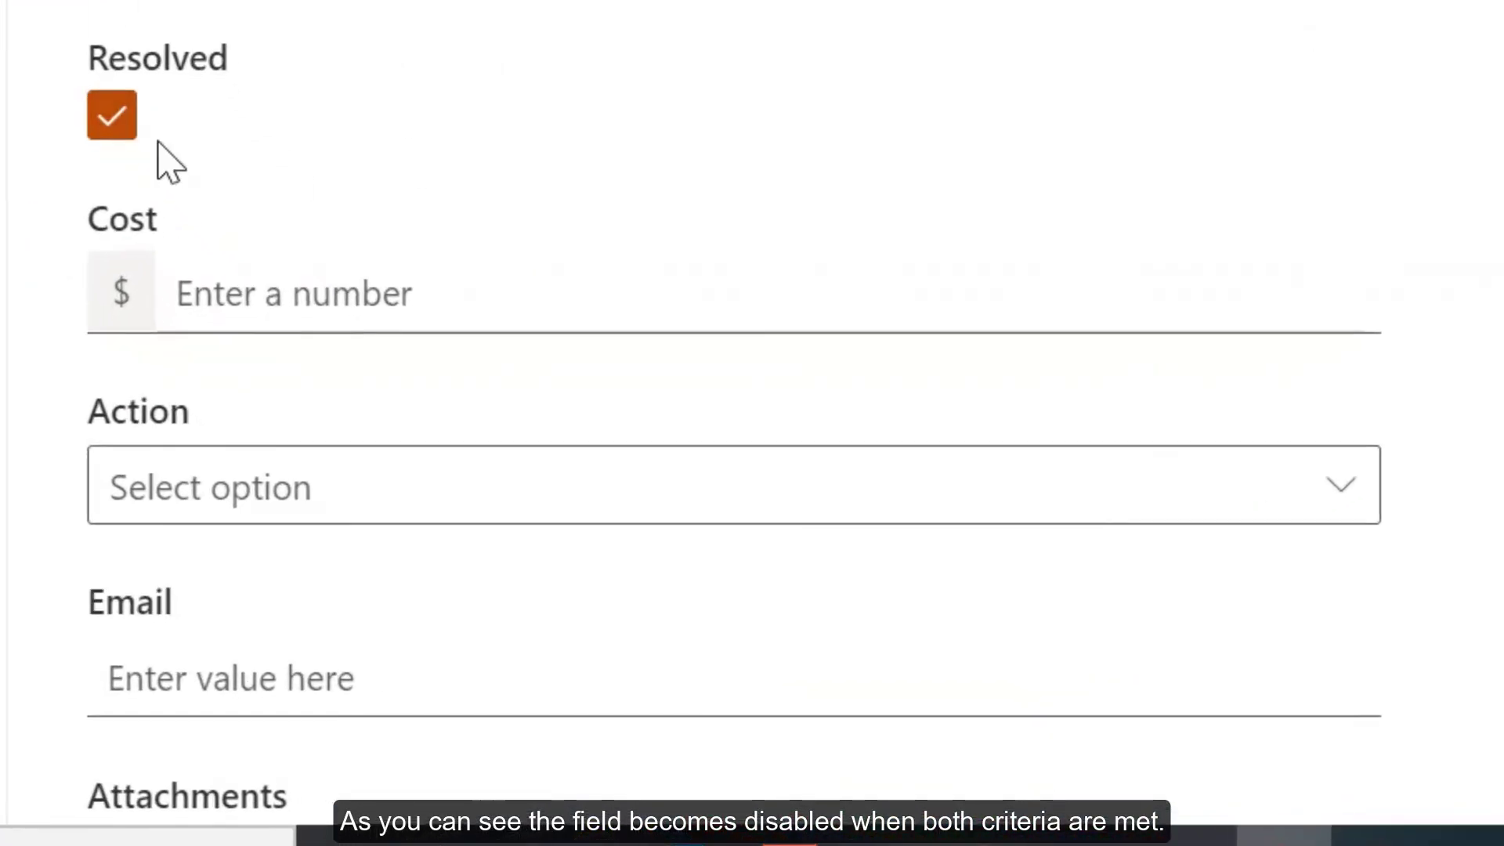
click(234, 292)
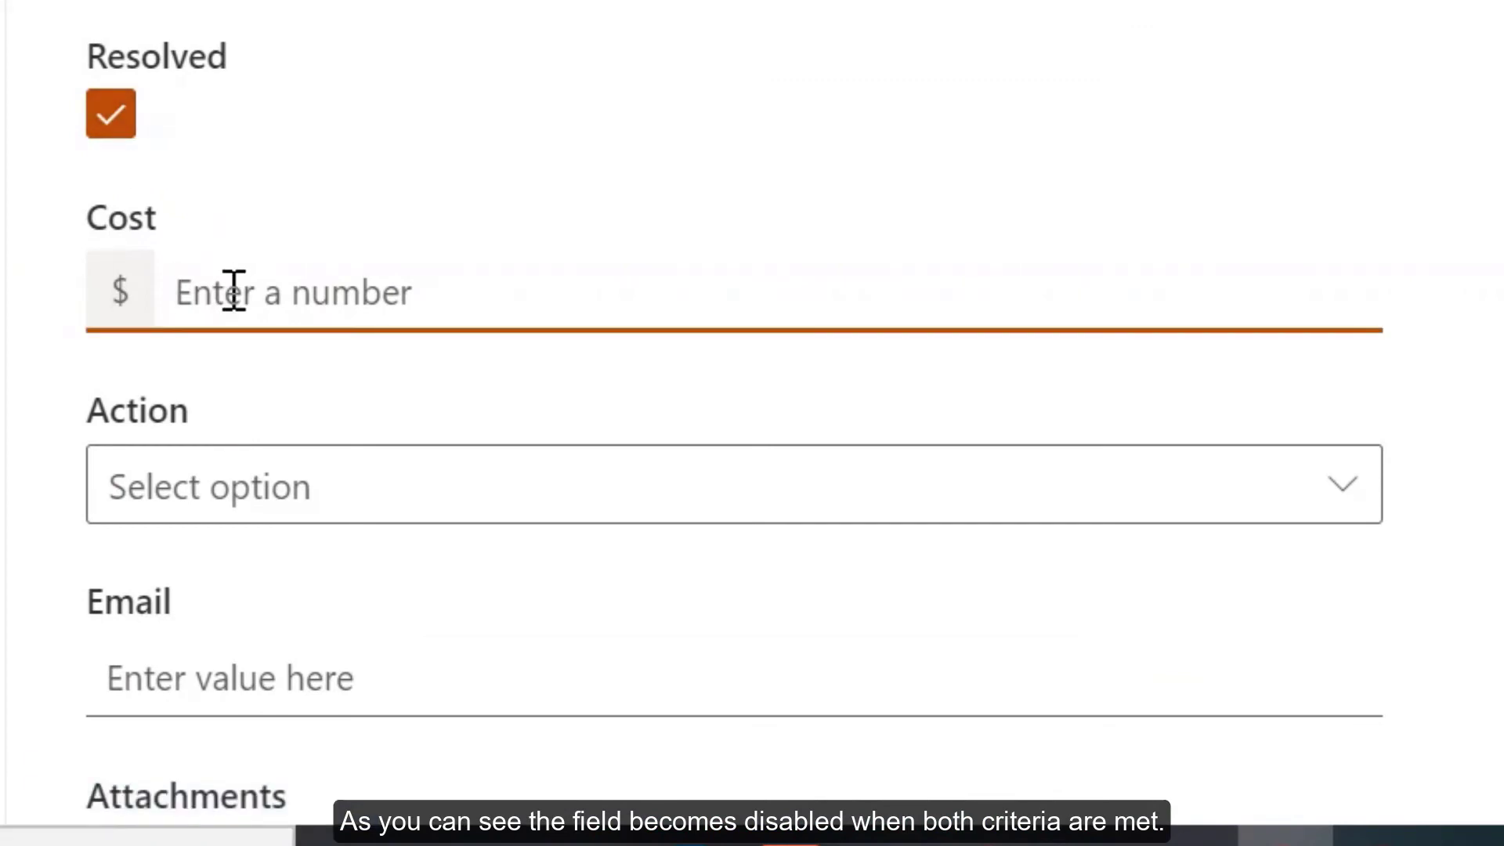
text(500)
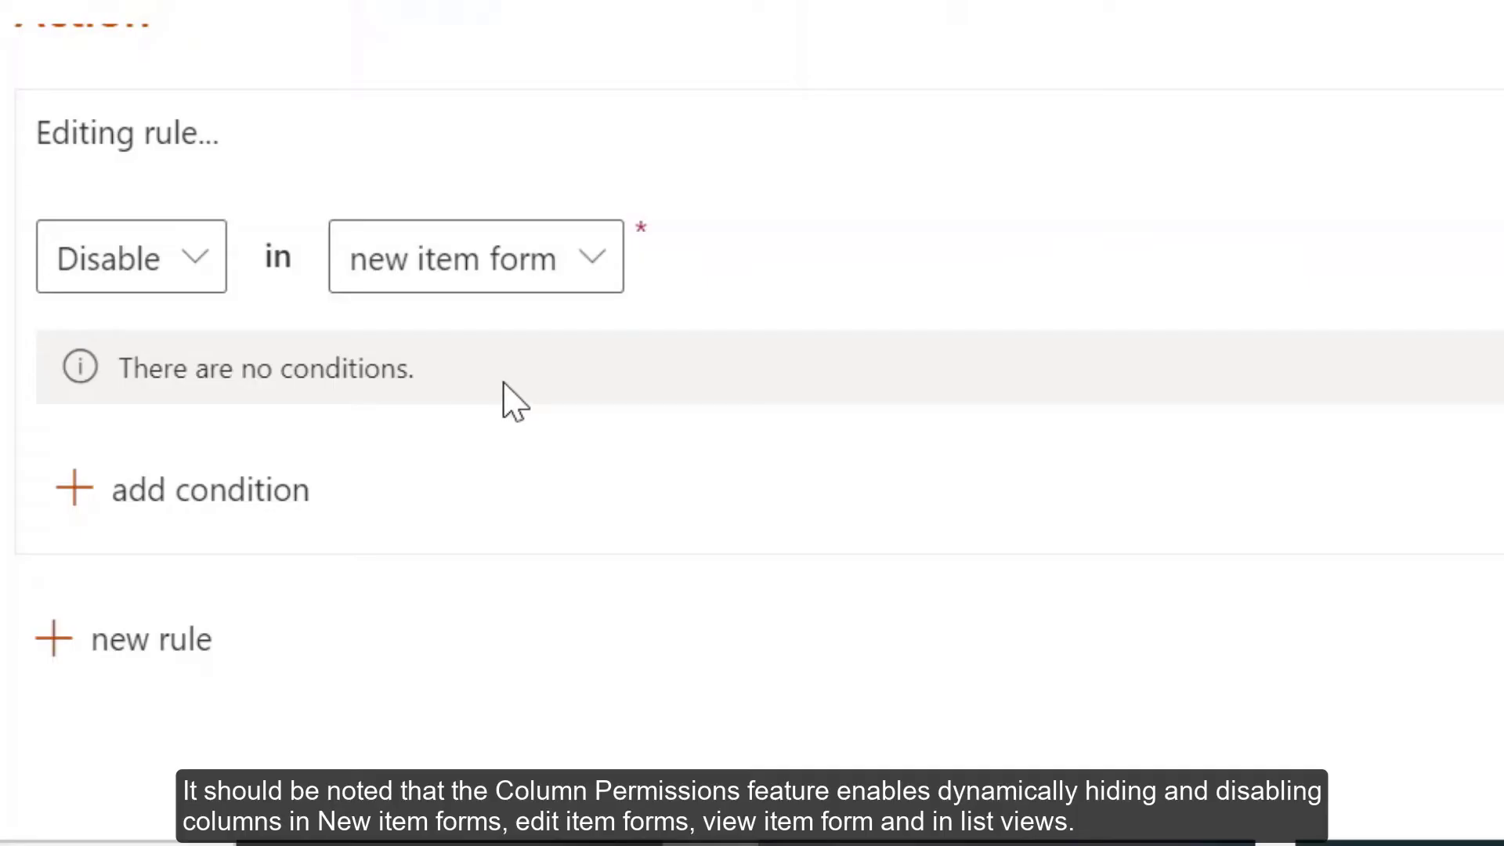
Tick new, edit, view item form and list views for the Disable rule, then untick them all
click(593, 270)
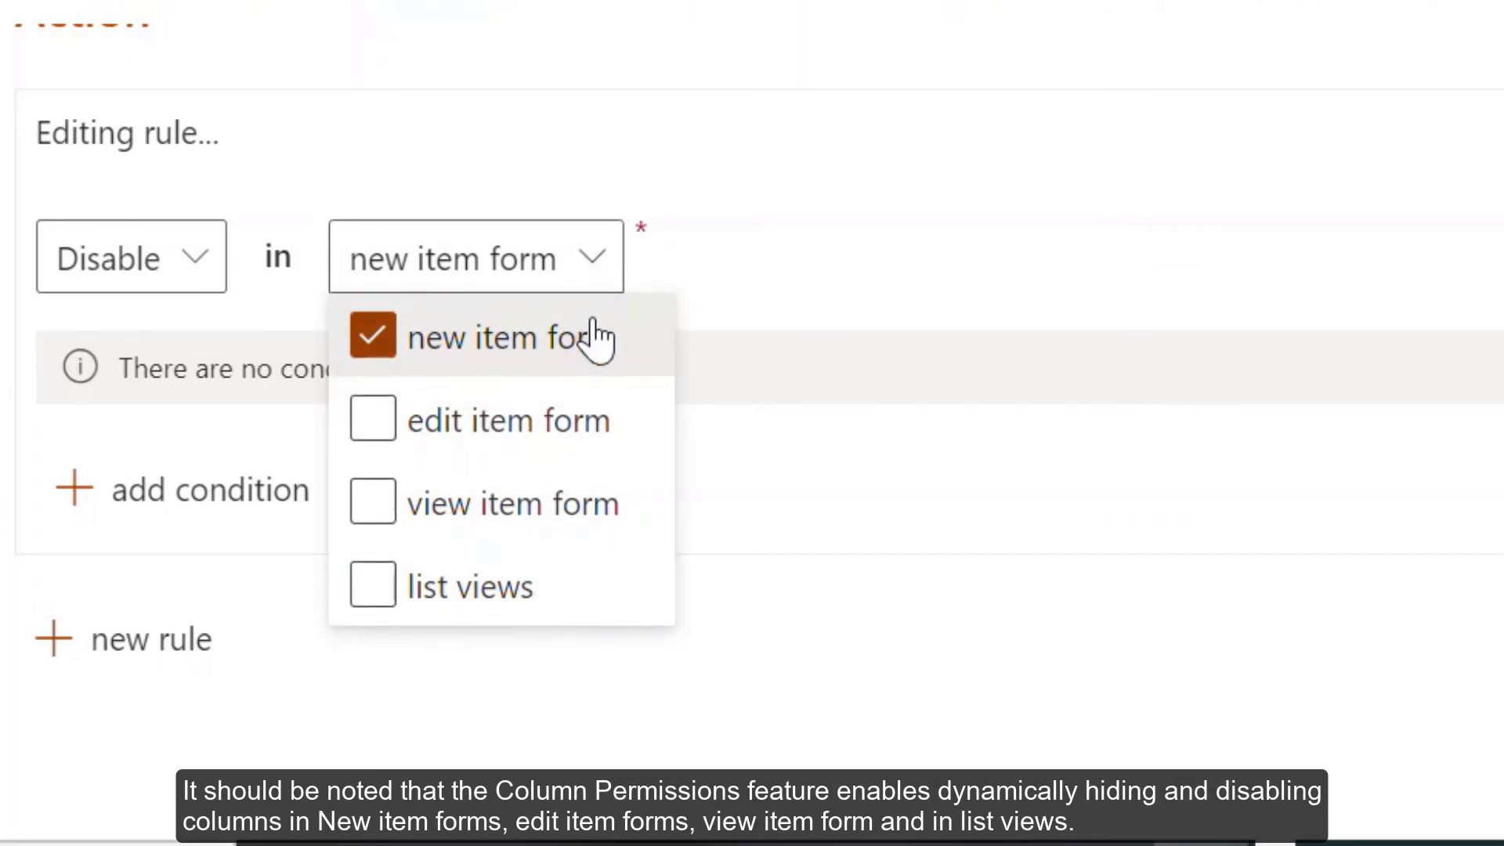
click(595, 339)
click(591, 336)
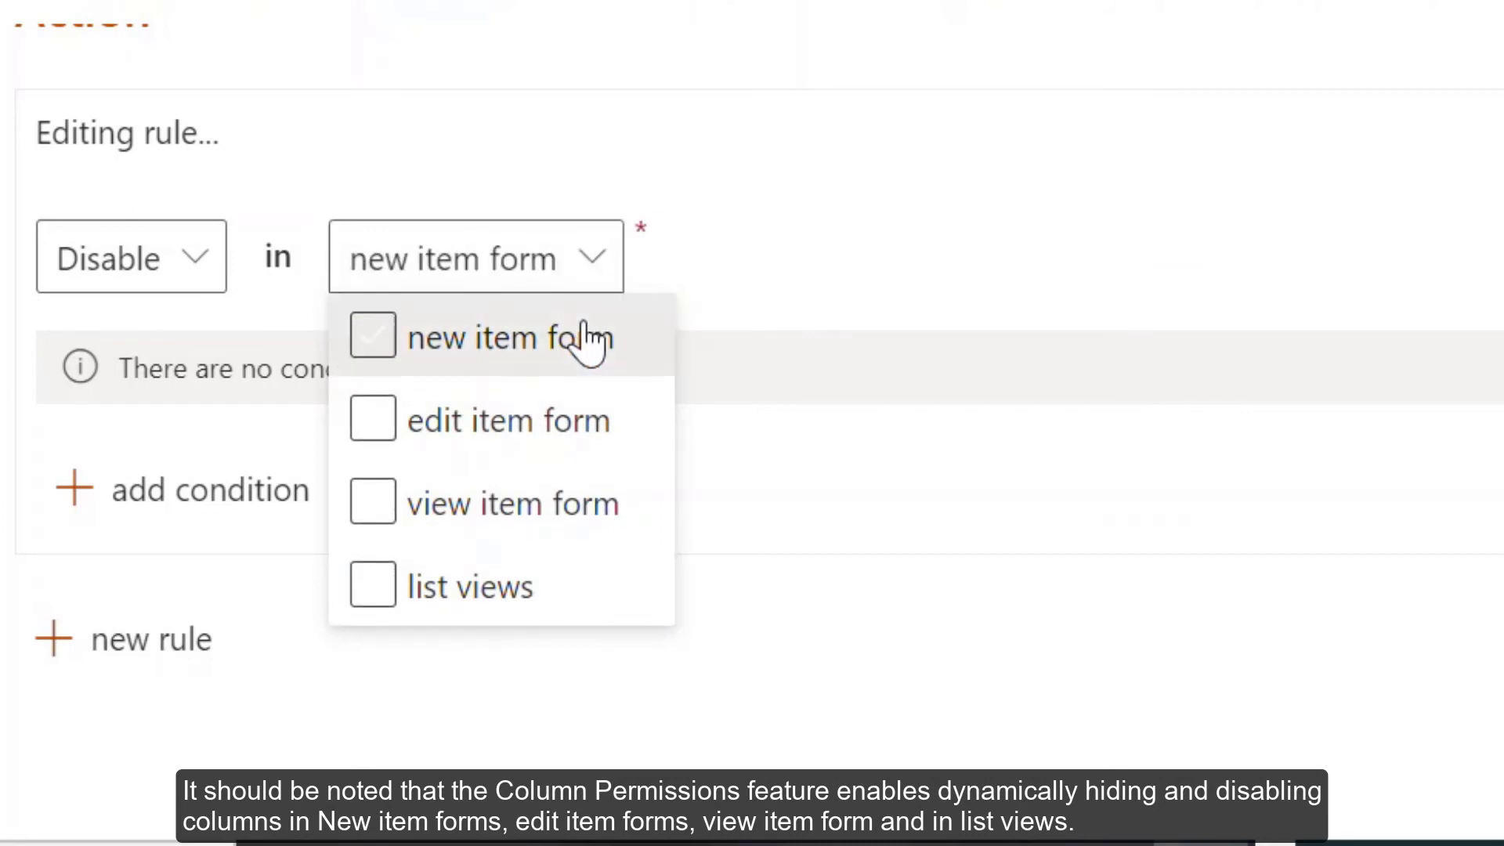
click(568, 423)
click(578, 513)
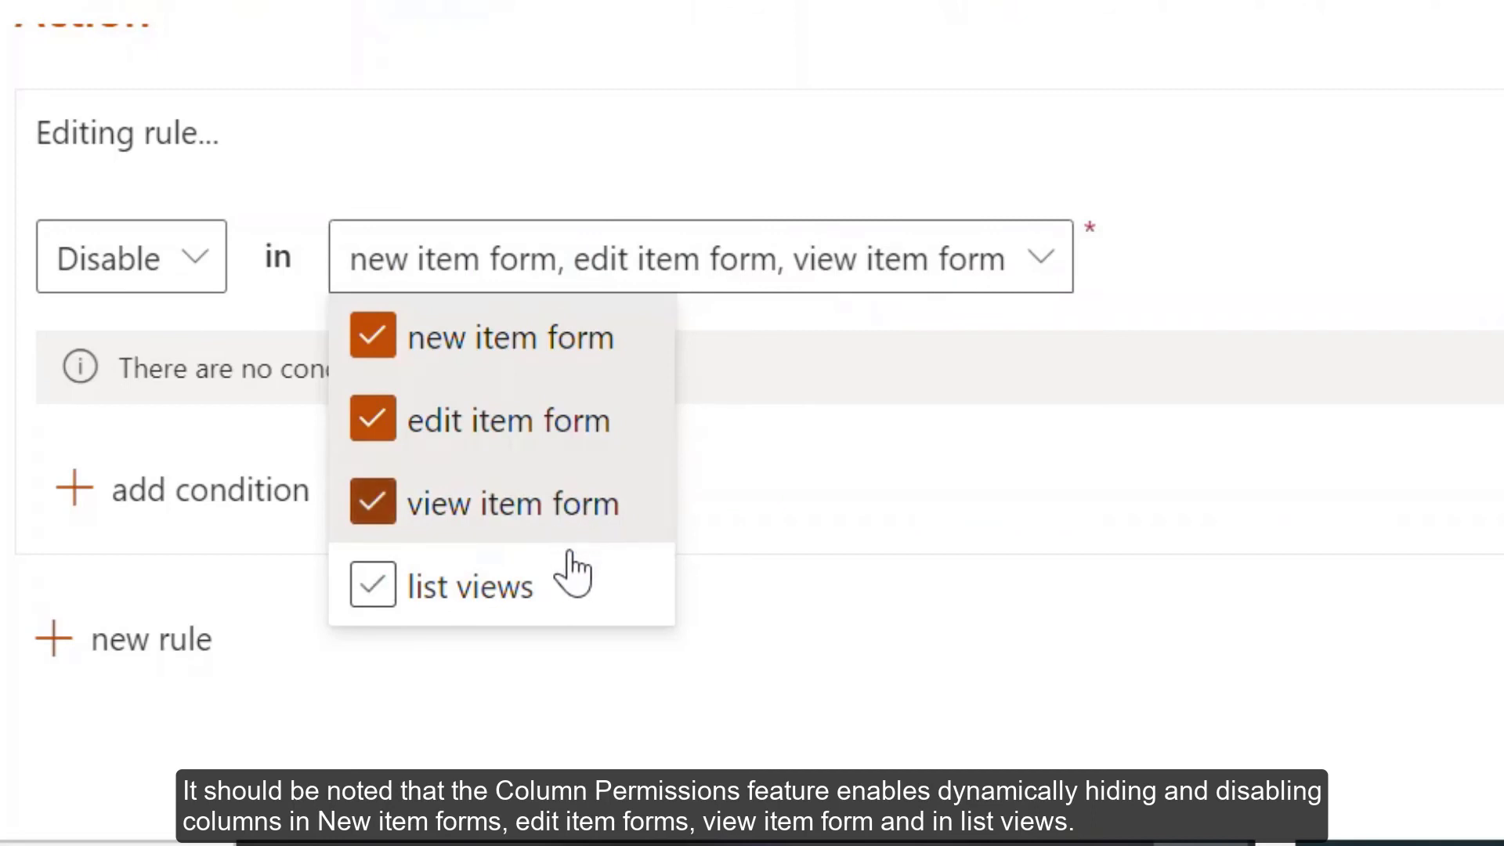
click(565, 607)
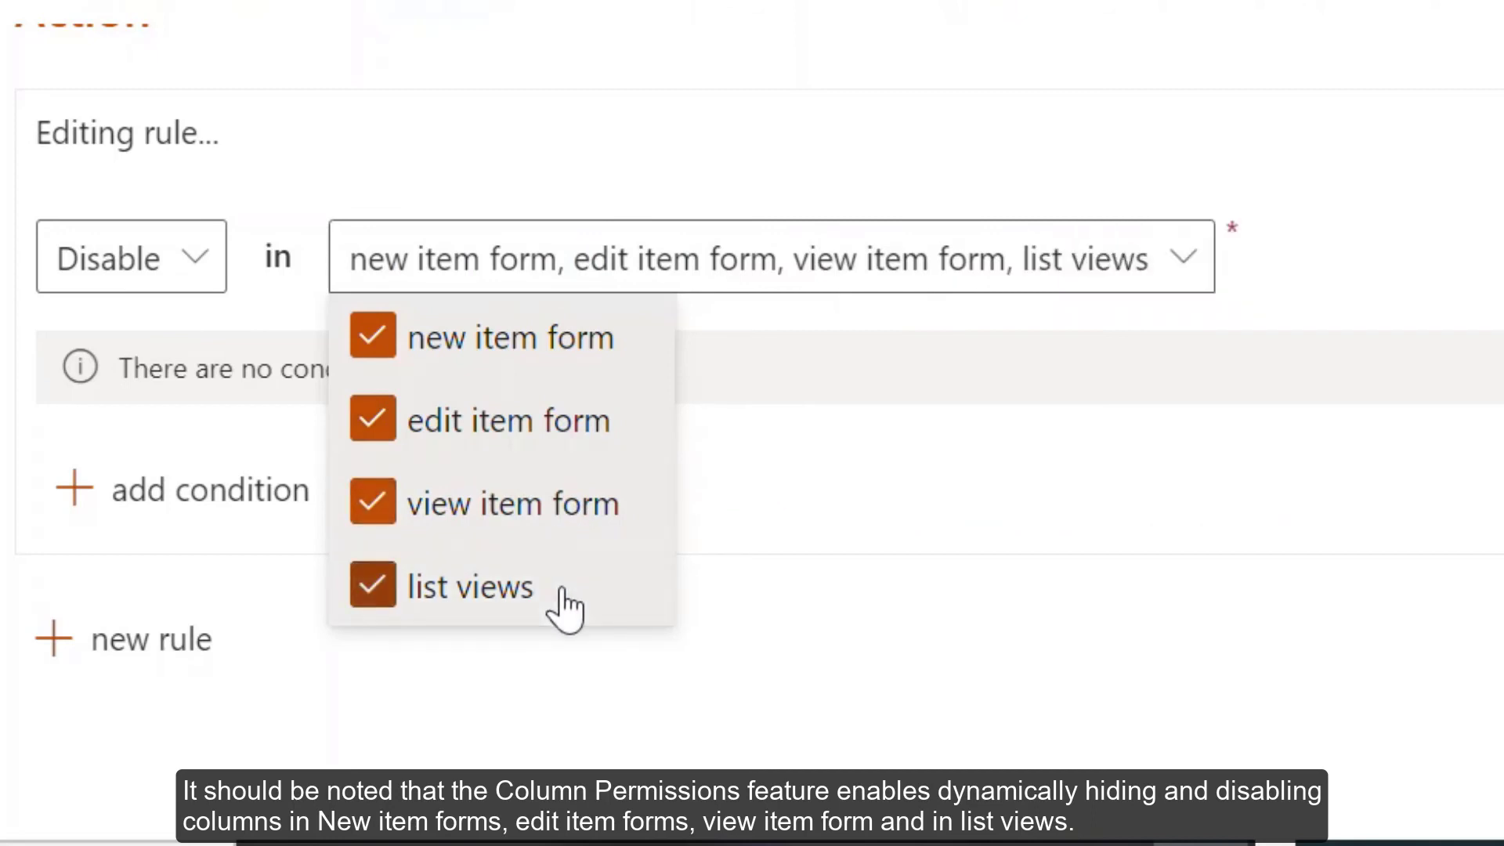
click(564, 607)
click(589, 505)
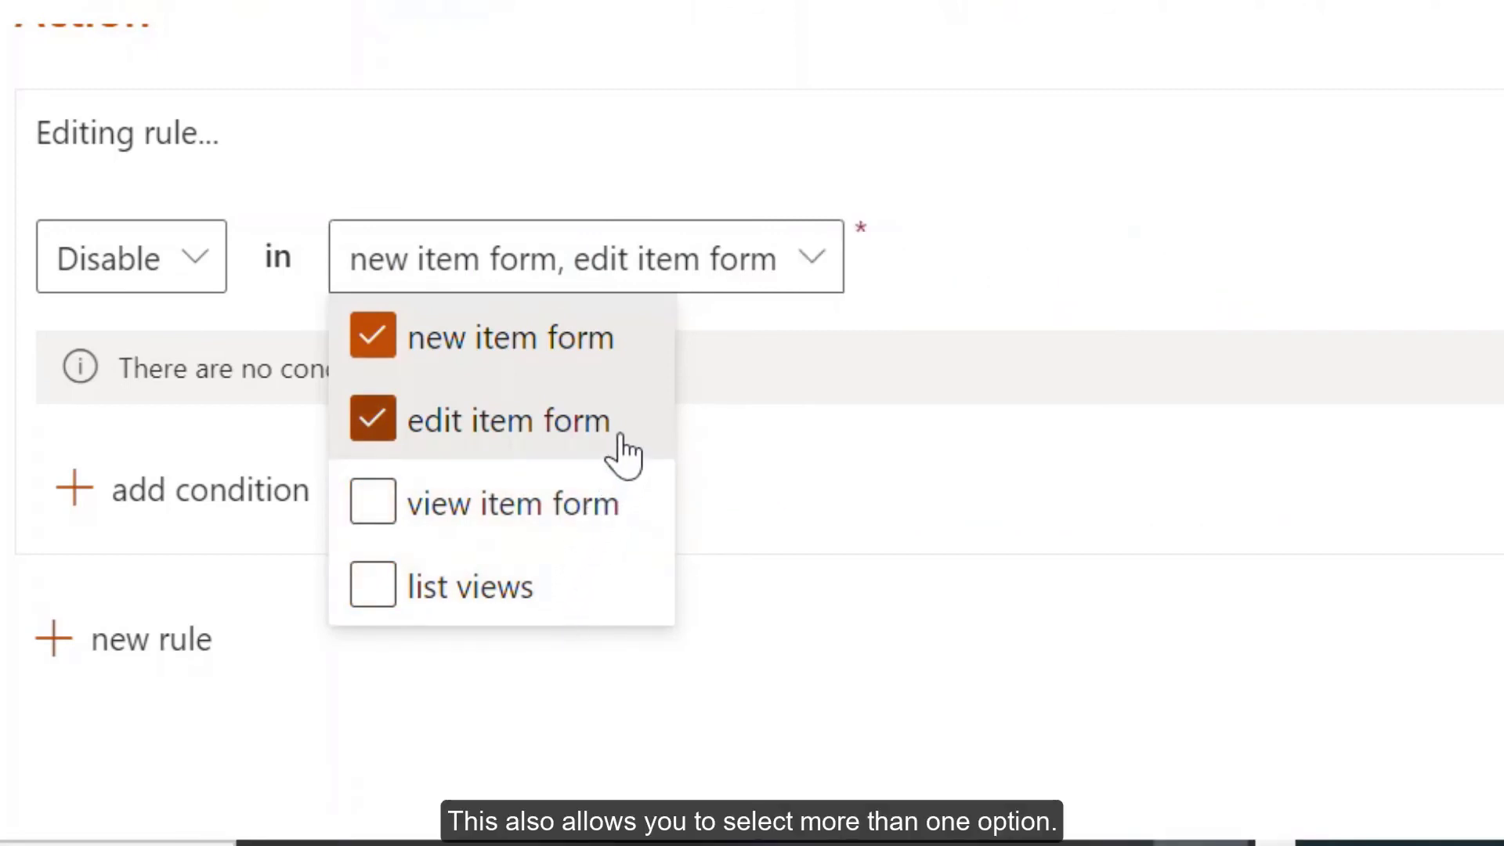
click(624, 450)
click(628, 355)
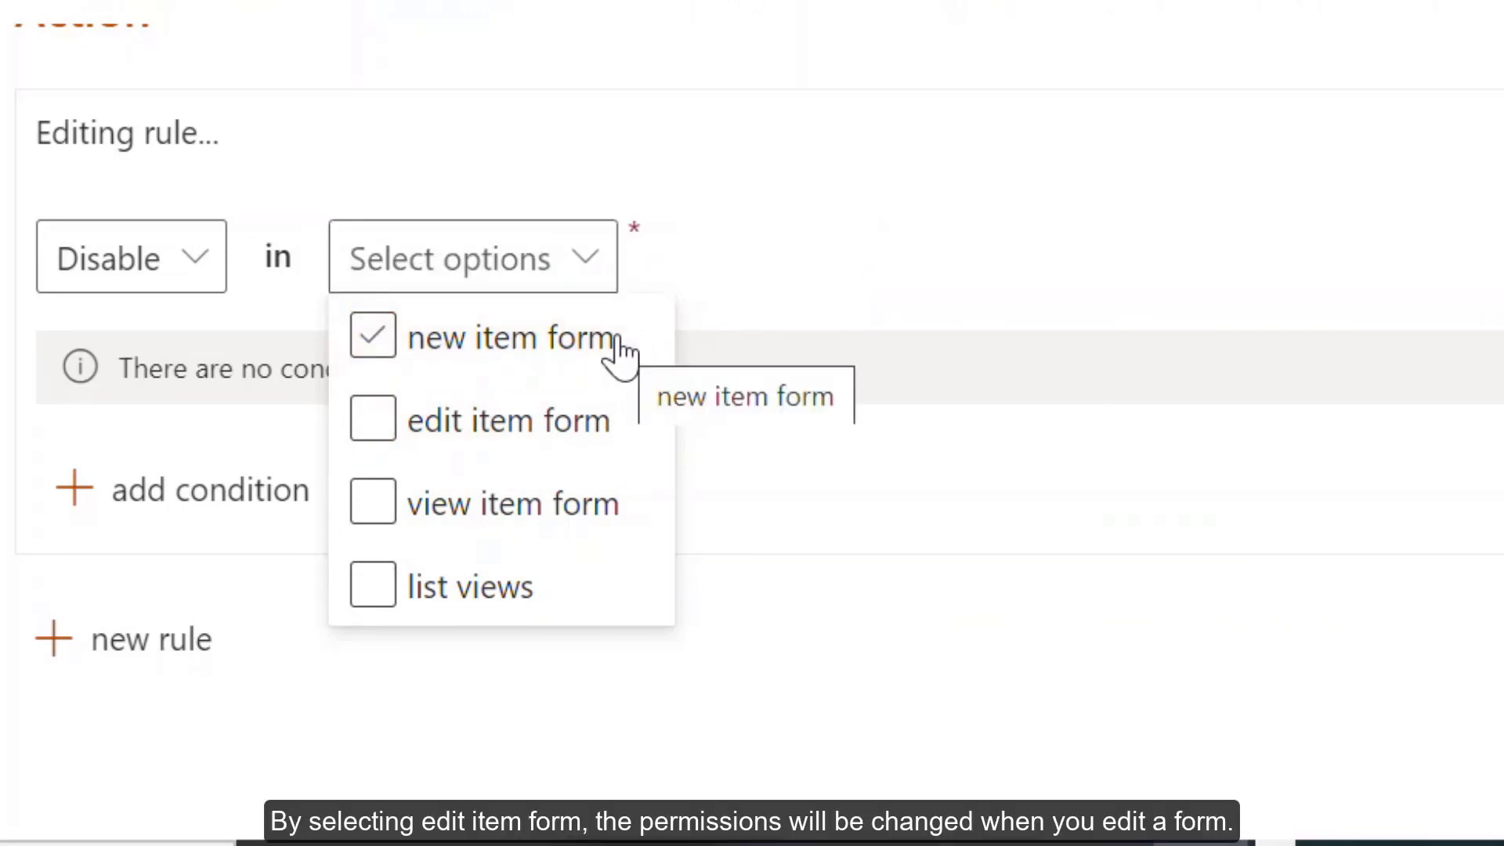
Apply the Disable rule to the edit item form and scroll down to the Action field
click(593, 433)
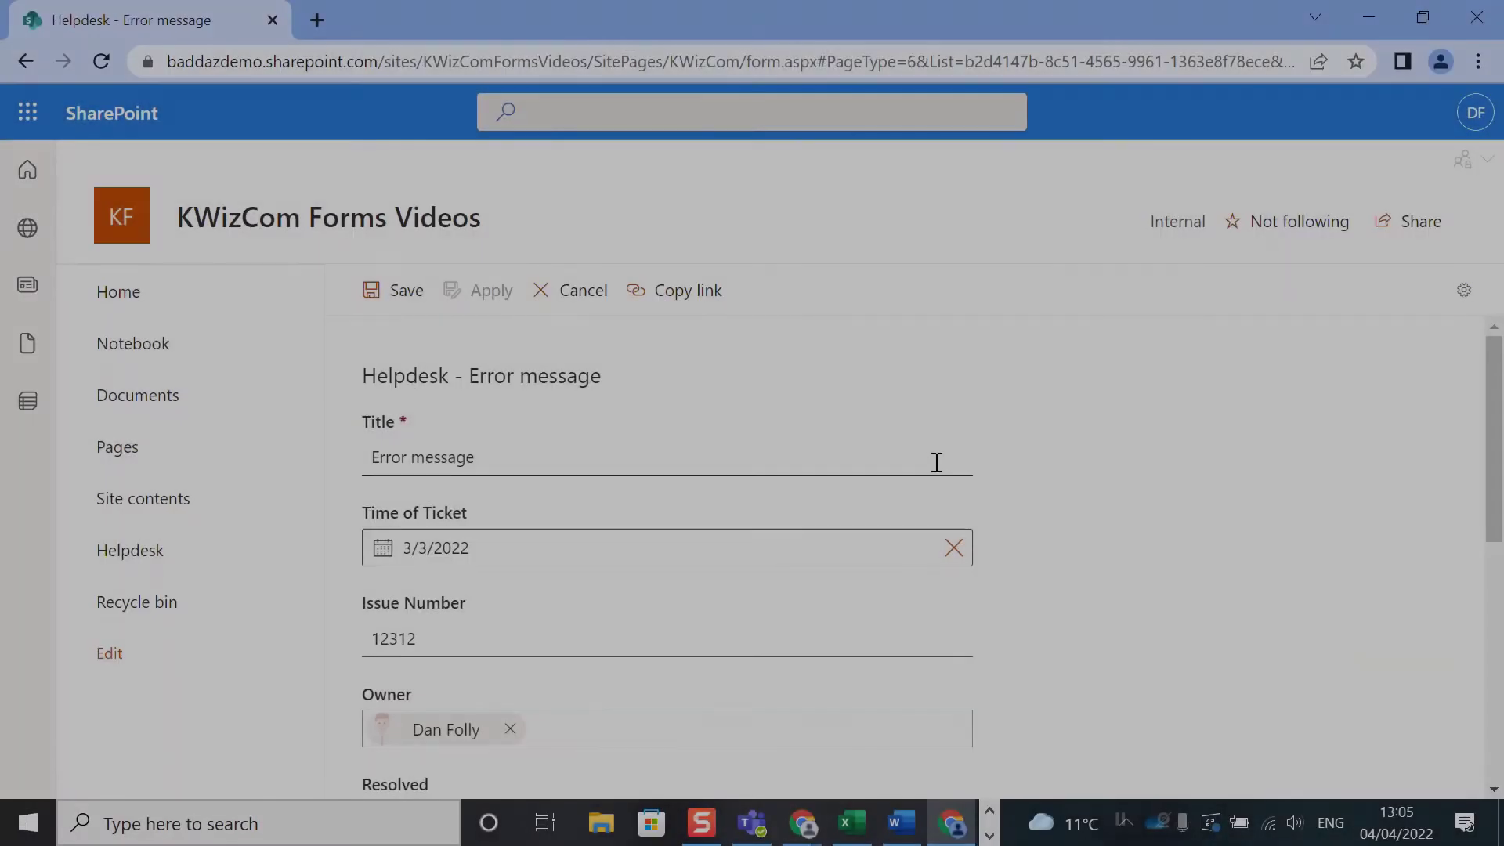
scroll(937, 462, down, 5)
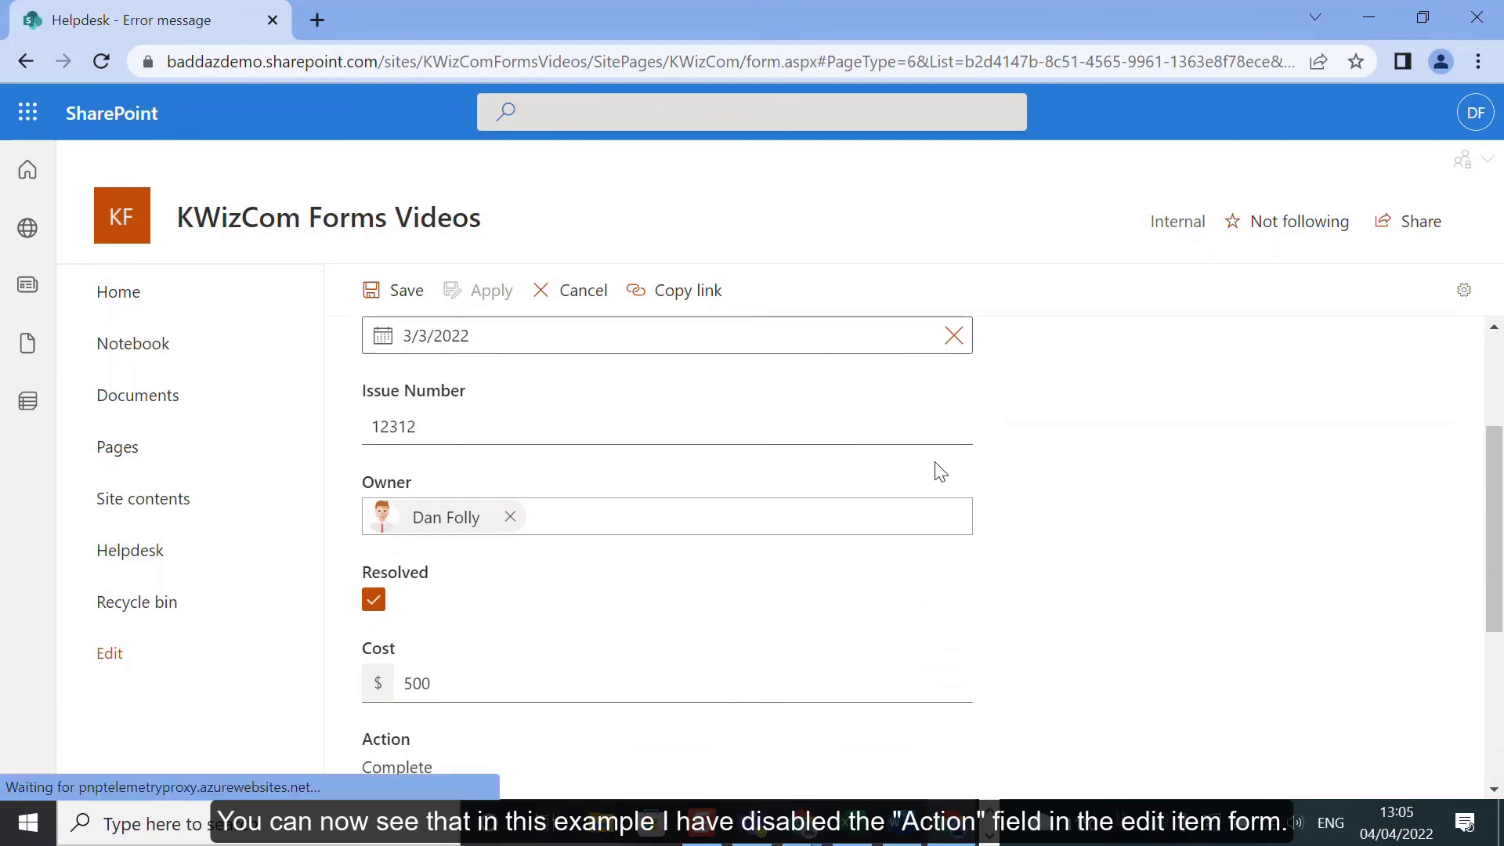
scroll(940, 471, down, 3)
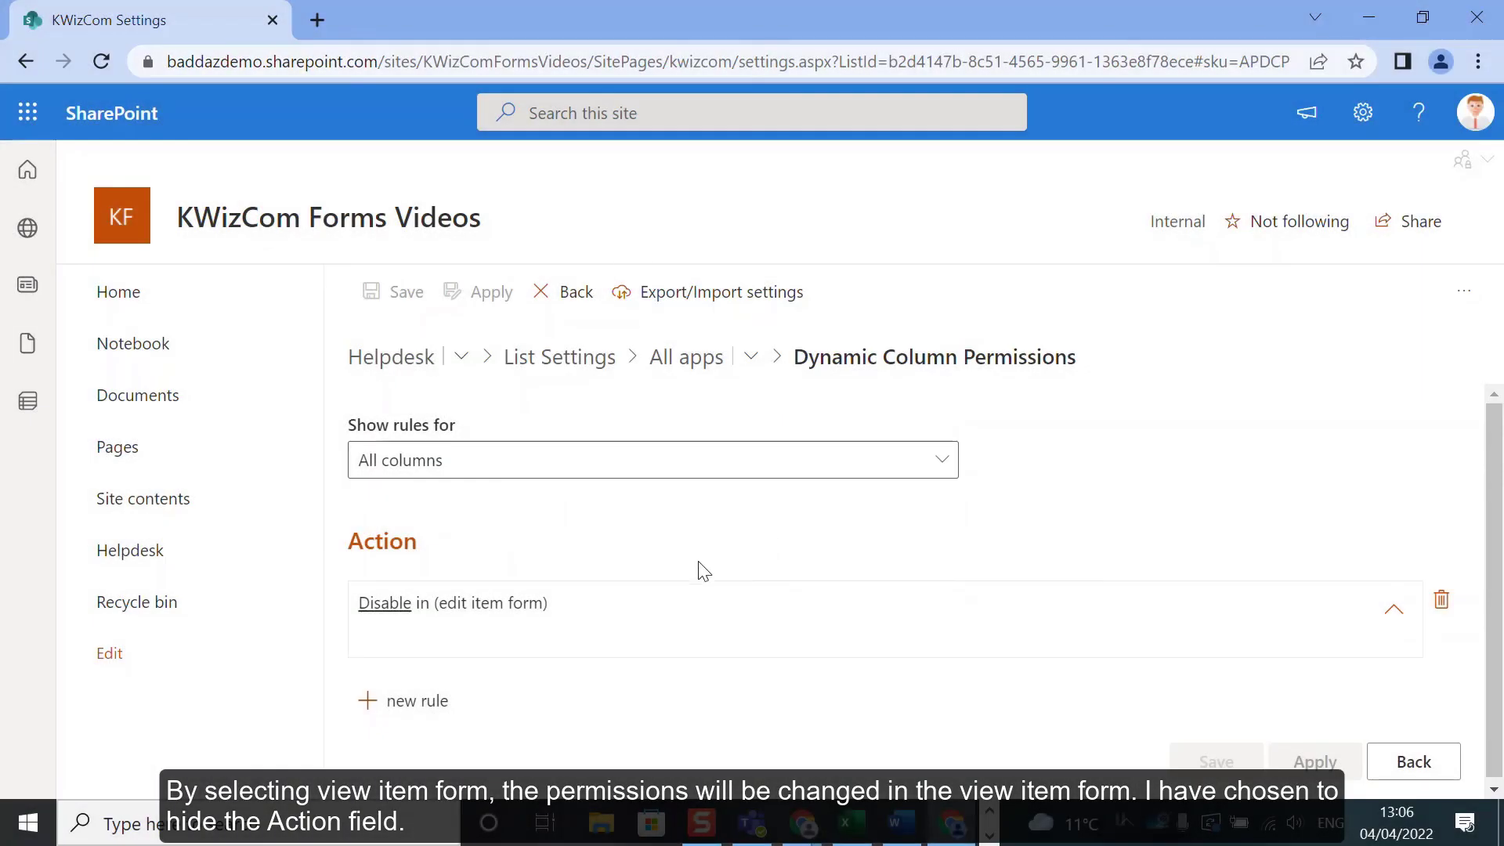
Change the Action rule from Disable to Hide
click(635, 612)
scroll(521, 599, down, 2)
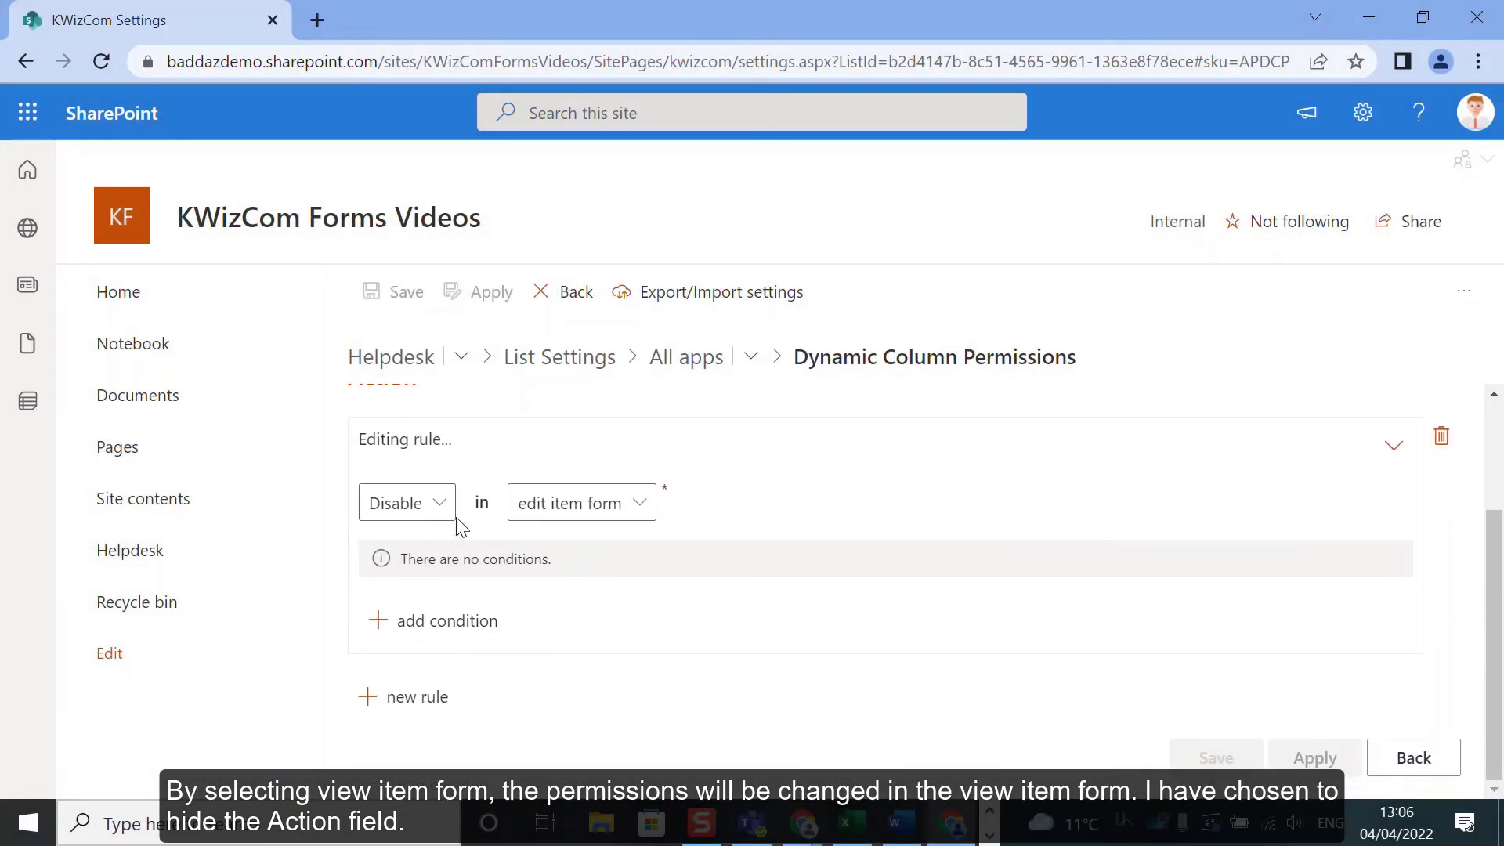
click(452, 514)
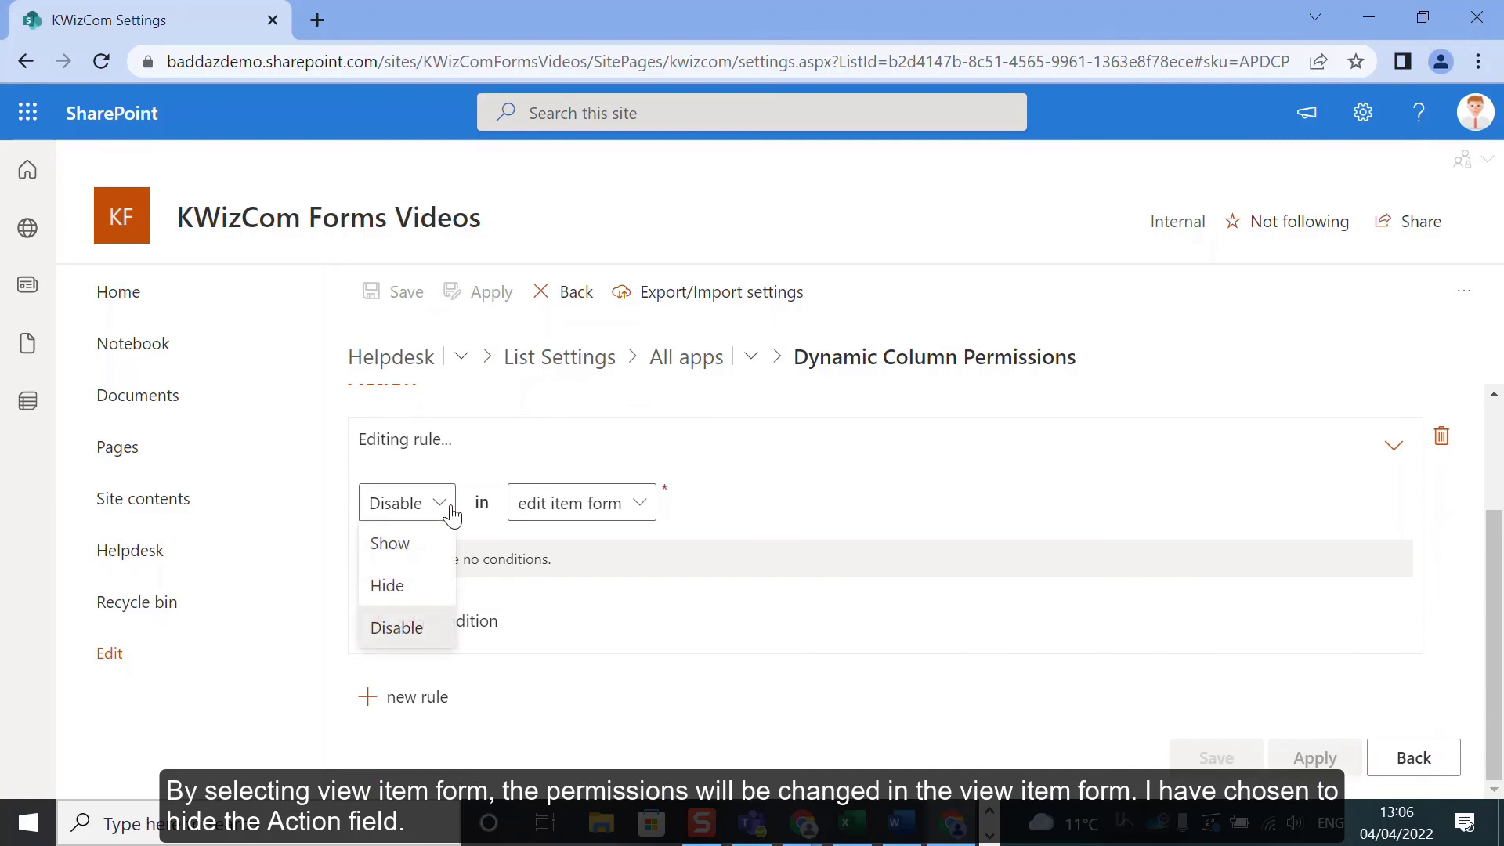
click(419, 585)
Apply the Hide rule to the view item form instead of the edit item form, and save
click(621, 508)
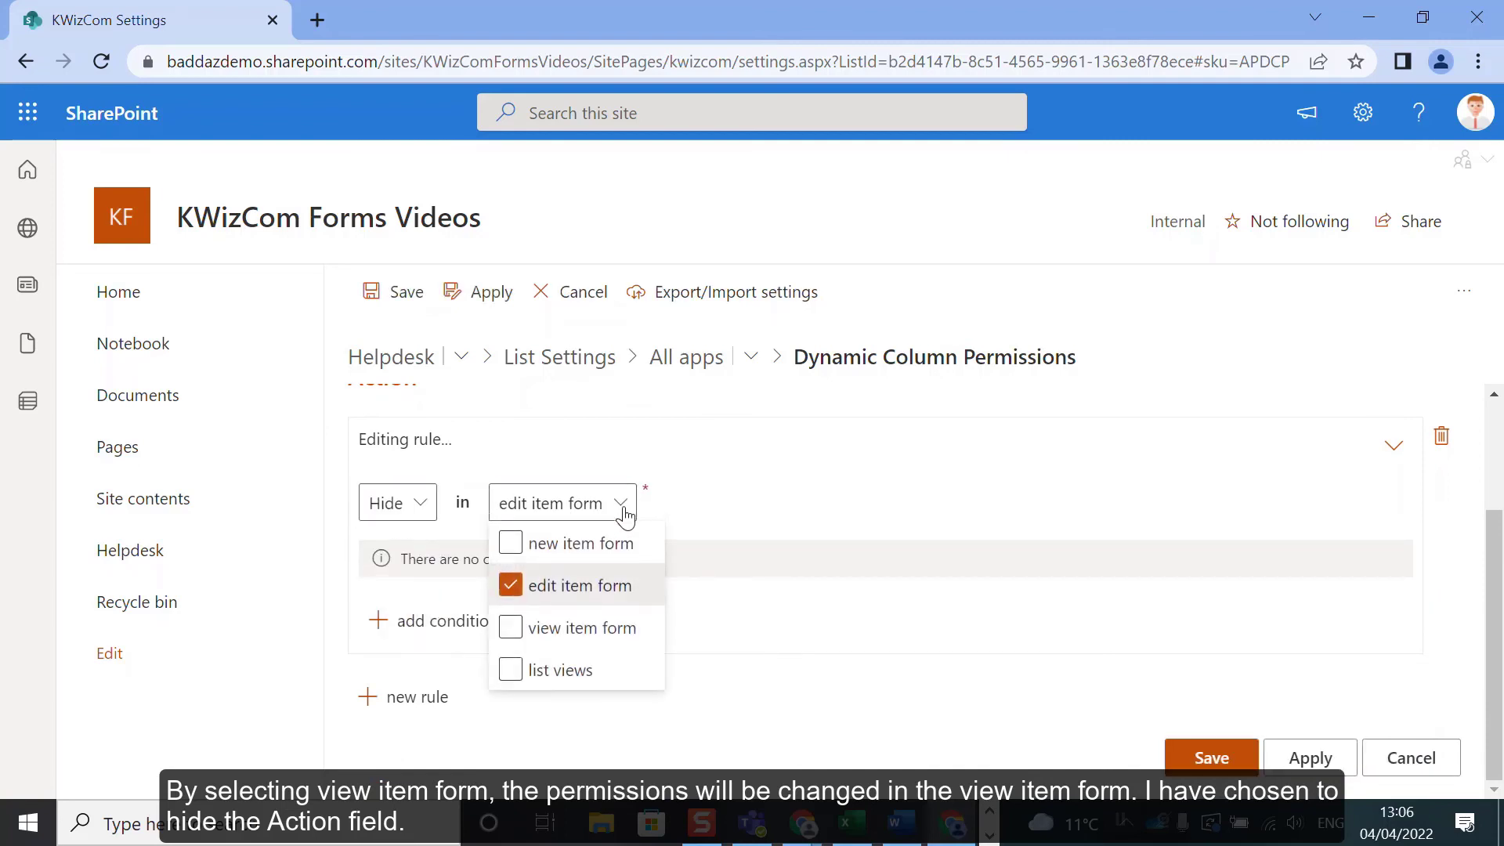
click(610, 580)
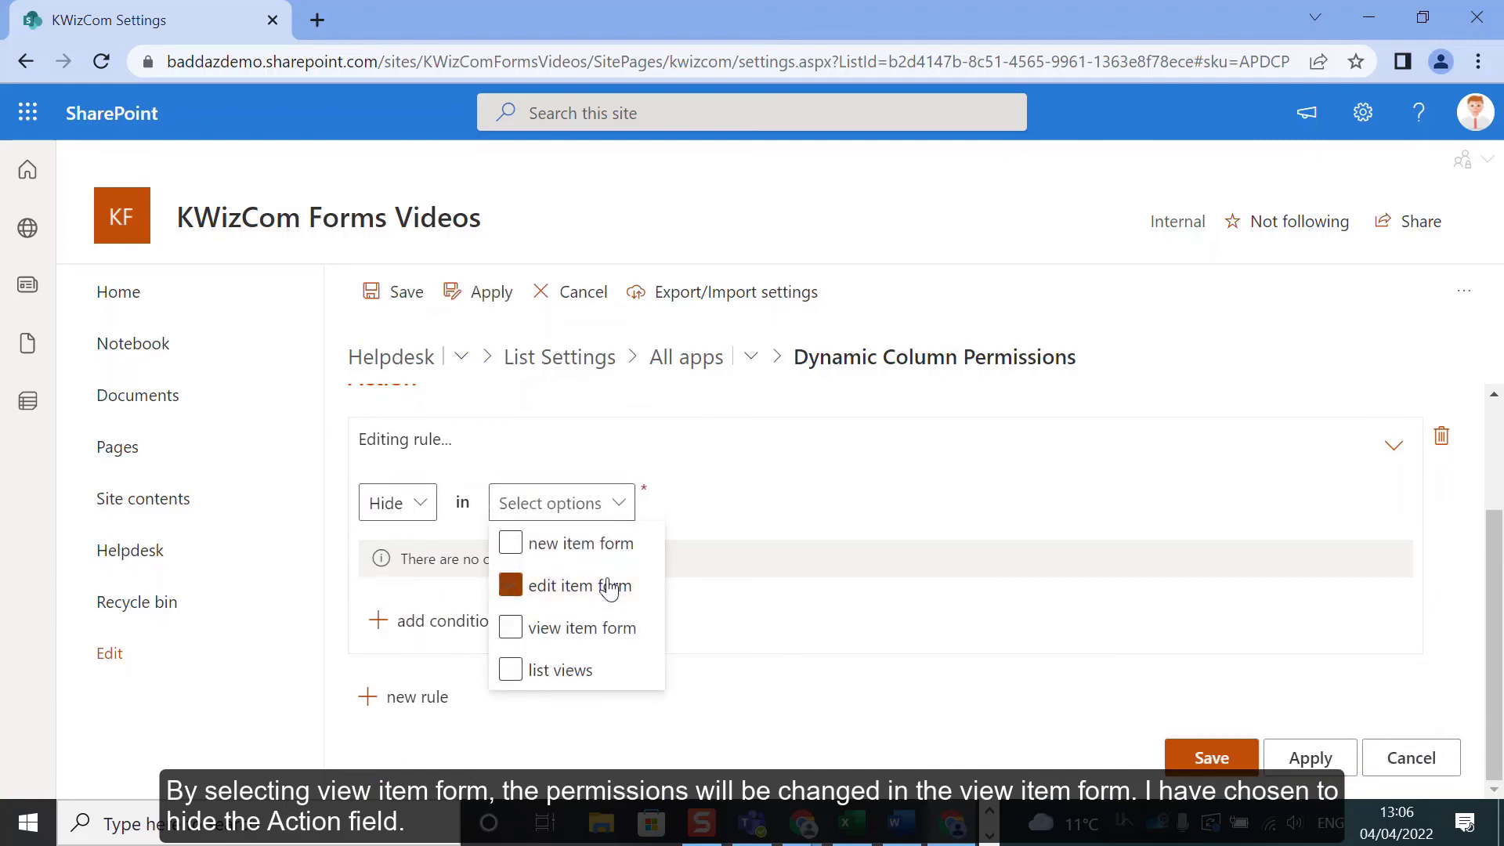
click(610, 631)
click(746, 643)
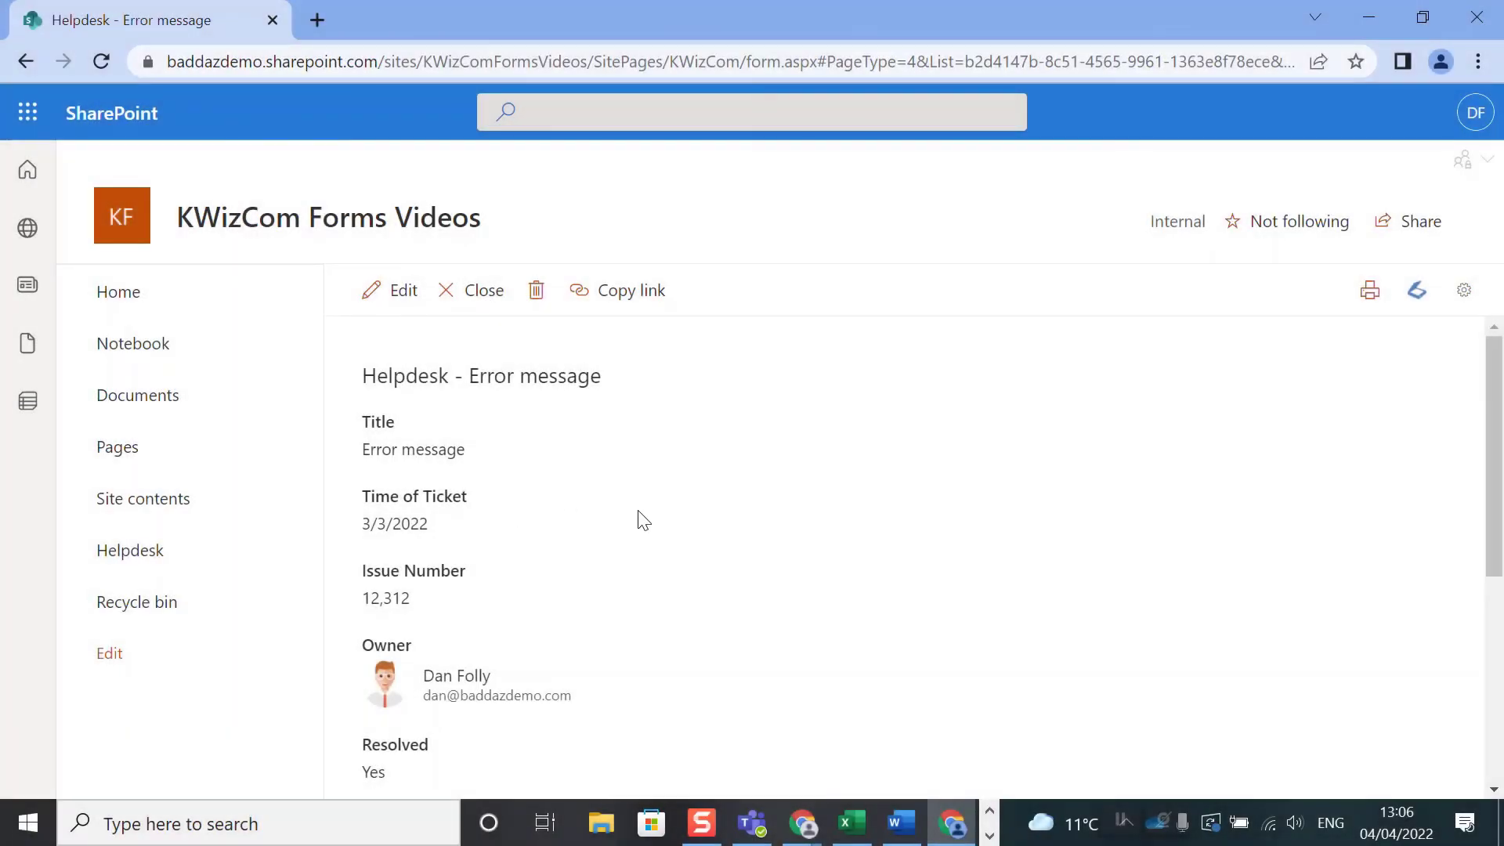
scroll(643, 519, down, 5)
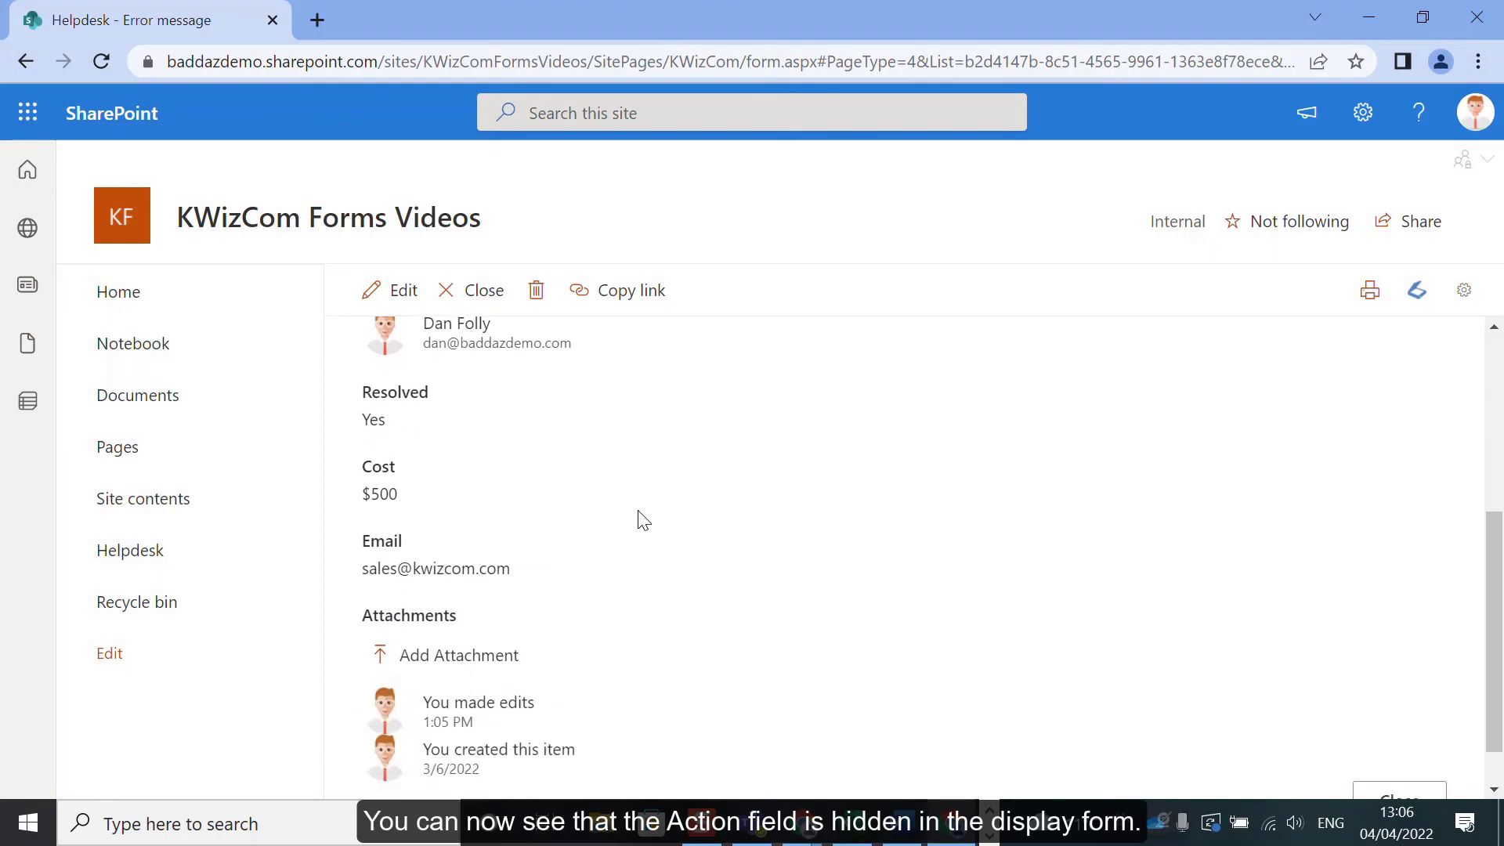
scroll(642, 519, down, 1)
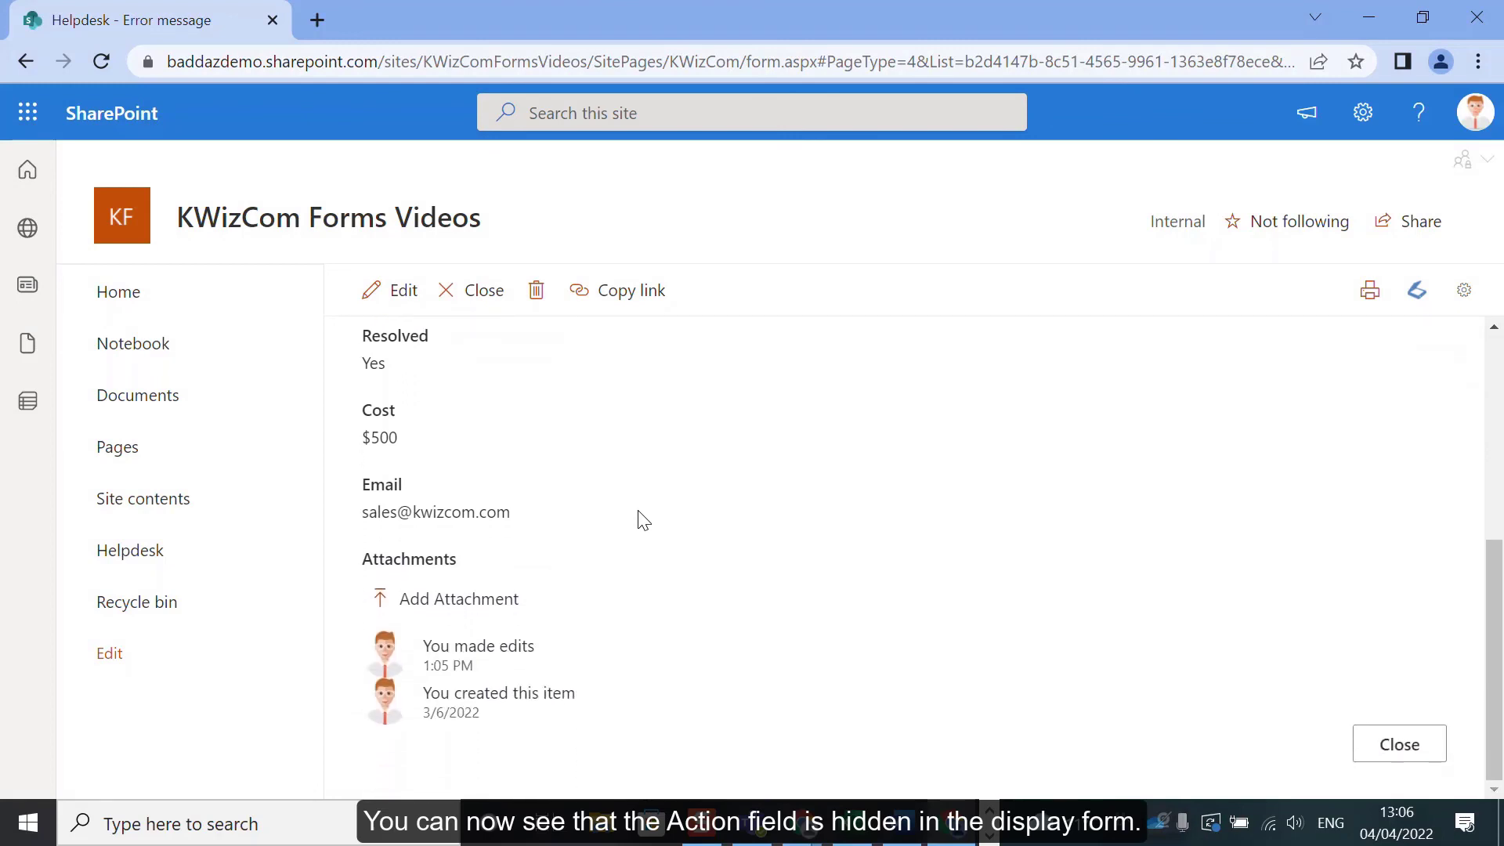